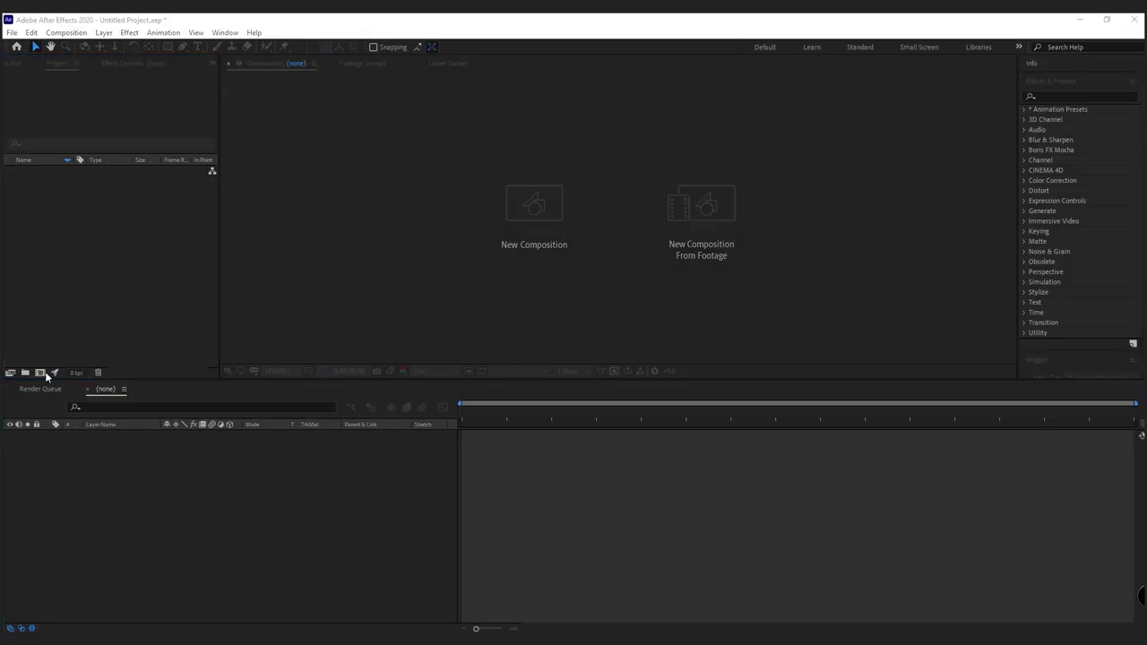
# - Create a new composition and add the green-screen cloud clip to its timeline
pyautogui.click(40, 372)
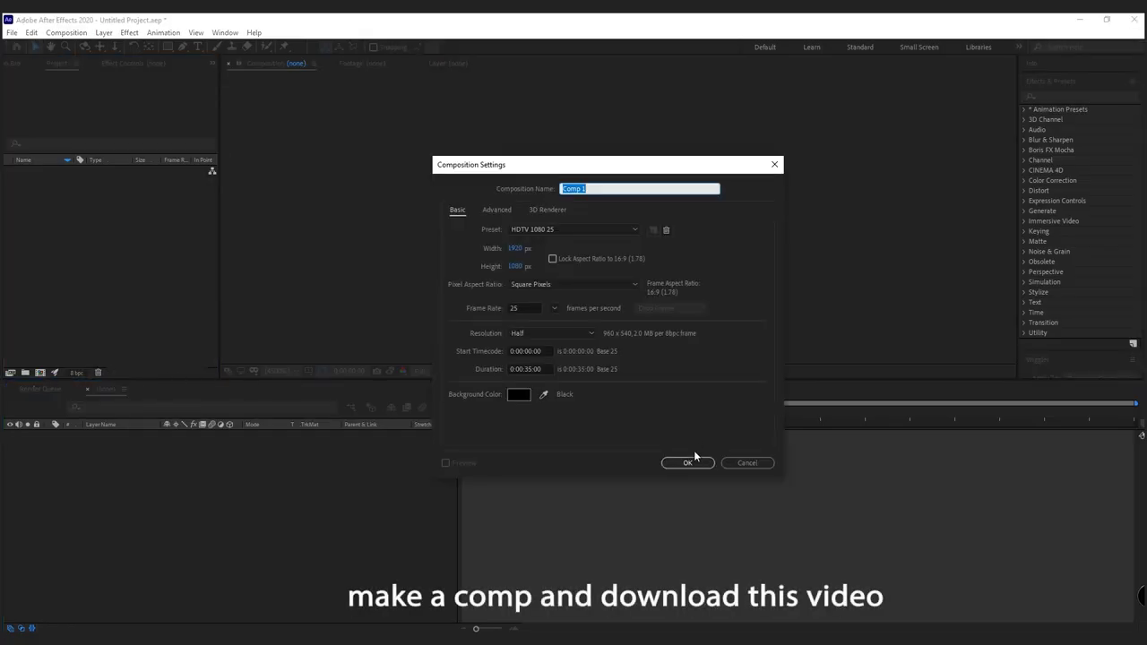
pyautogui.click(695, 459)
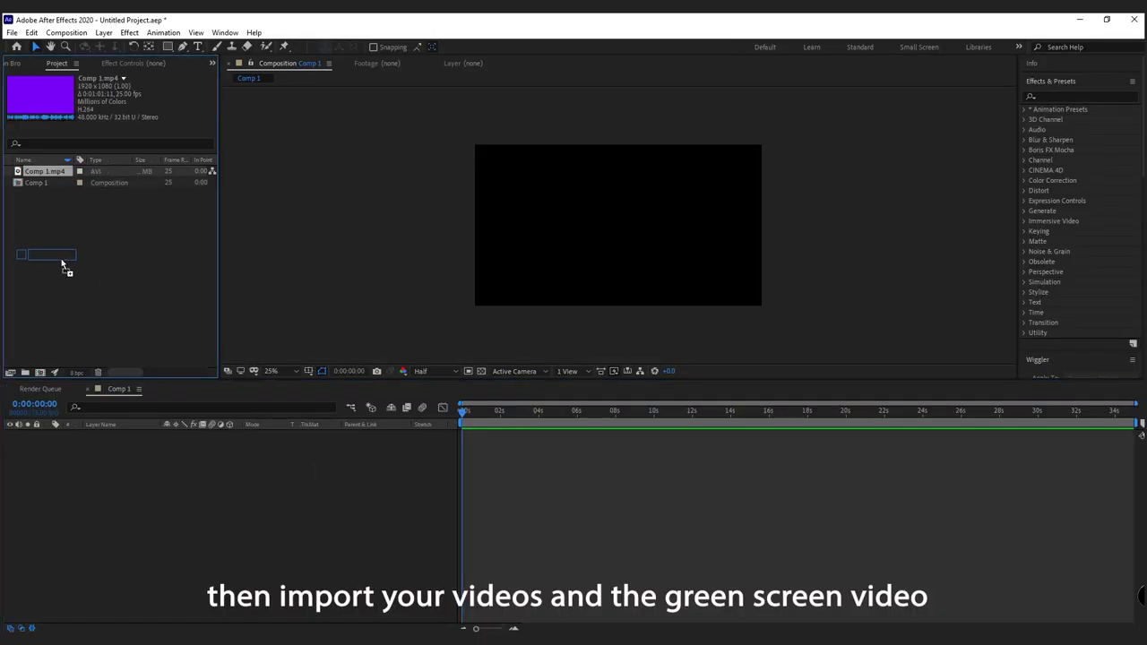
pyautogui.moveTo(63, 264); pyautogui.dragTo(90, 461)
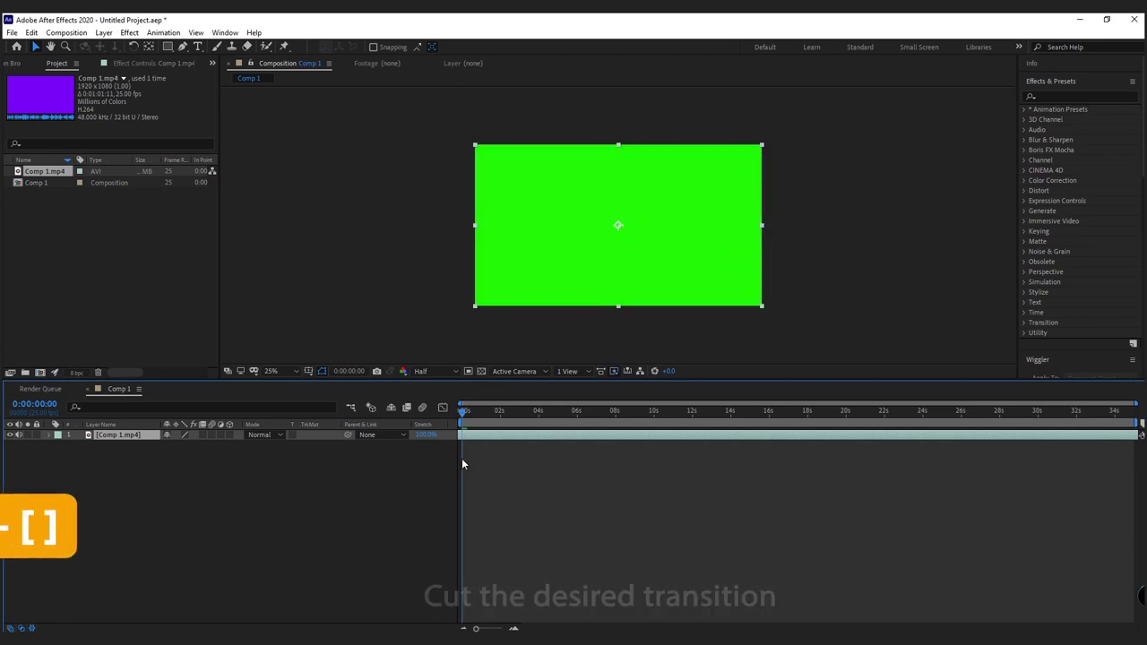
# - Trim the cloud clip to end at 0:00:01:22 and rename the layer 'transition'
pyautogui.moveTo(462, 421); pyautogui.dragTo(492, 425)
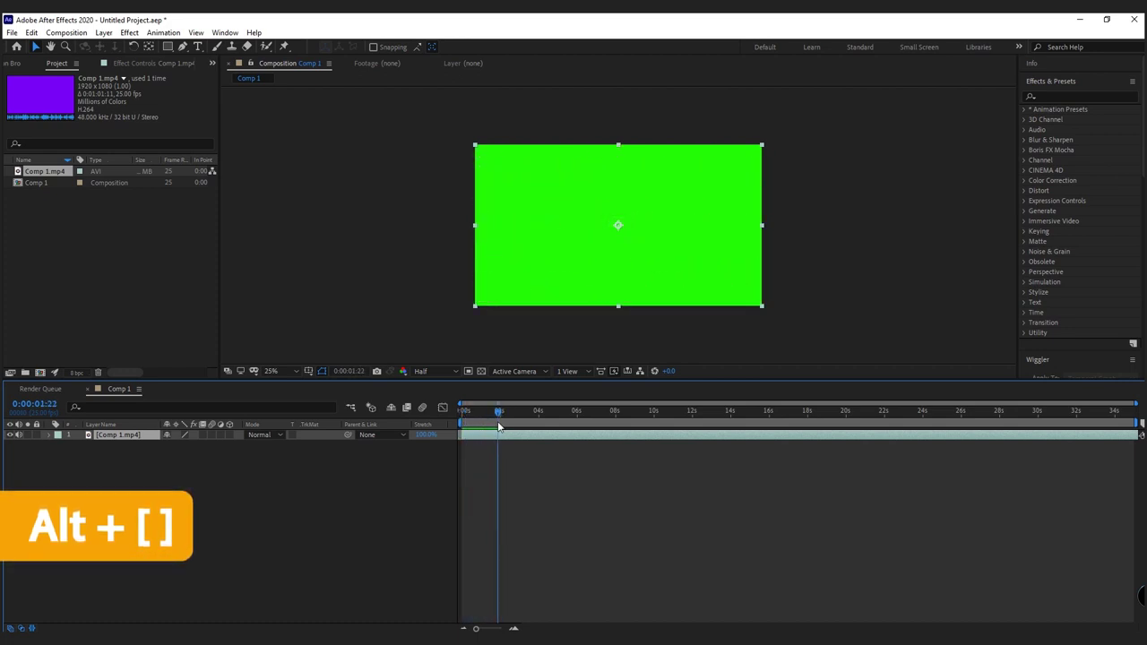
pyautogui.hotkey('alt', ']')
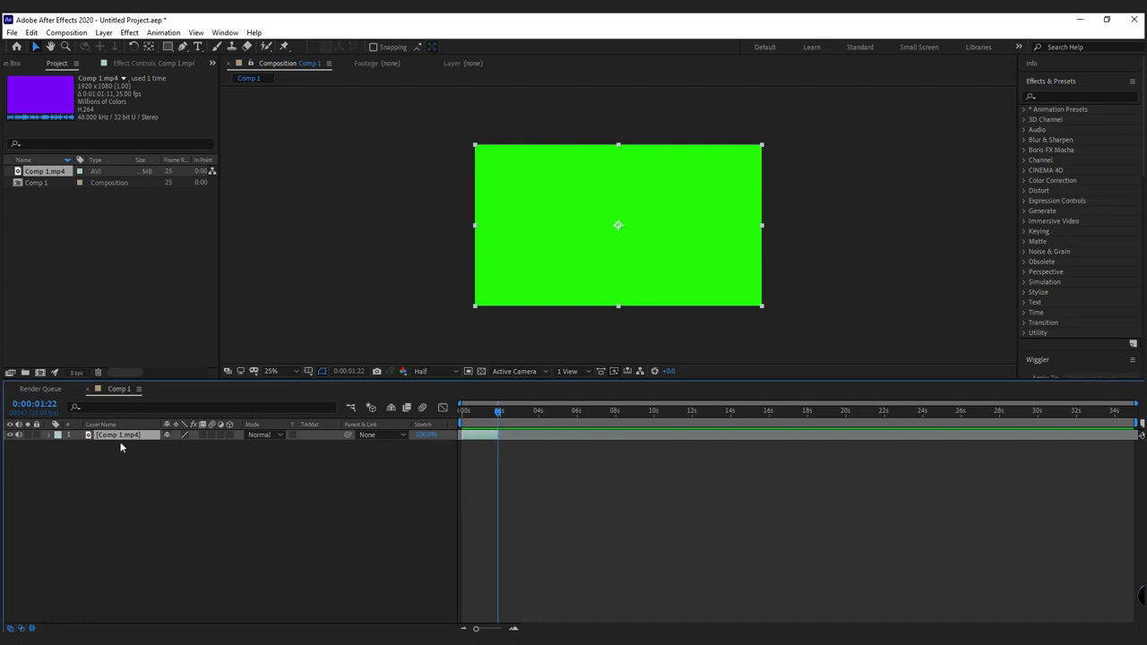
pyautogui.rightClick(121, 436)
pyautogui.click(150, 415)
# - Apply Keylight (1.2) to the transition layer and sample the green as Screen Colour, leaving white clouds
pyautogui.click(1107, 96)
pyautogui.write('key')
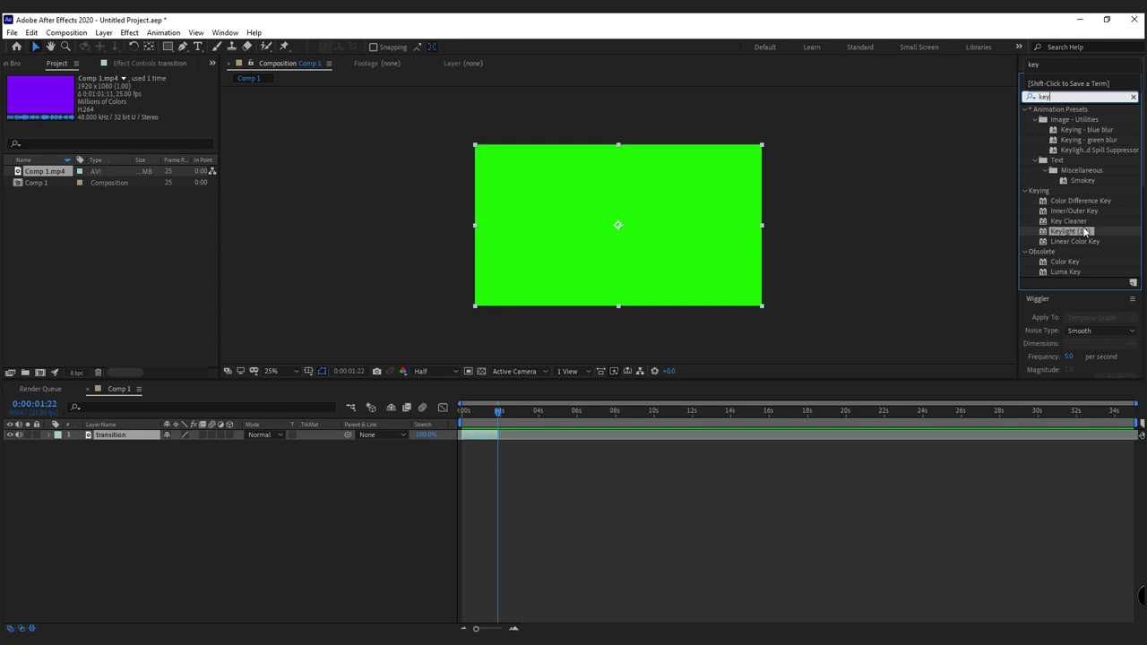
pyautogui.doubleClick(1068, 230)
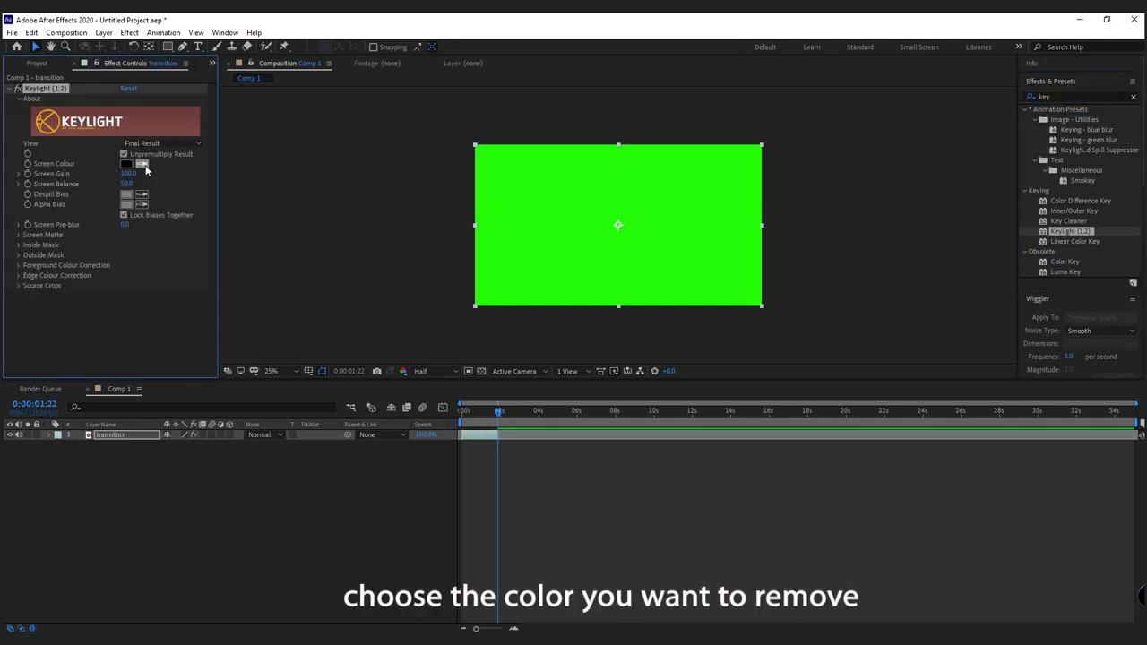
pyautogui.click(508, 203)
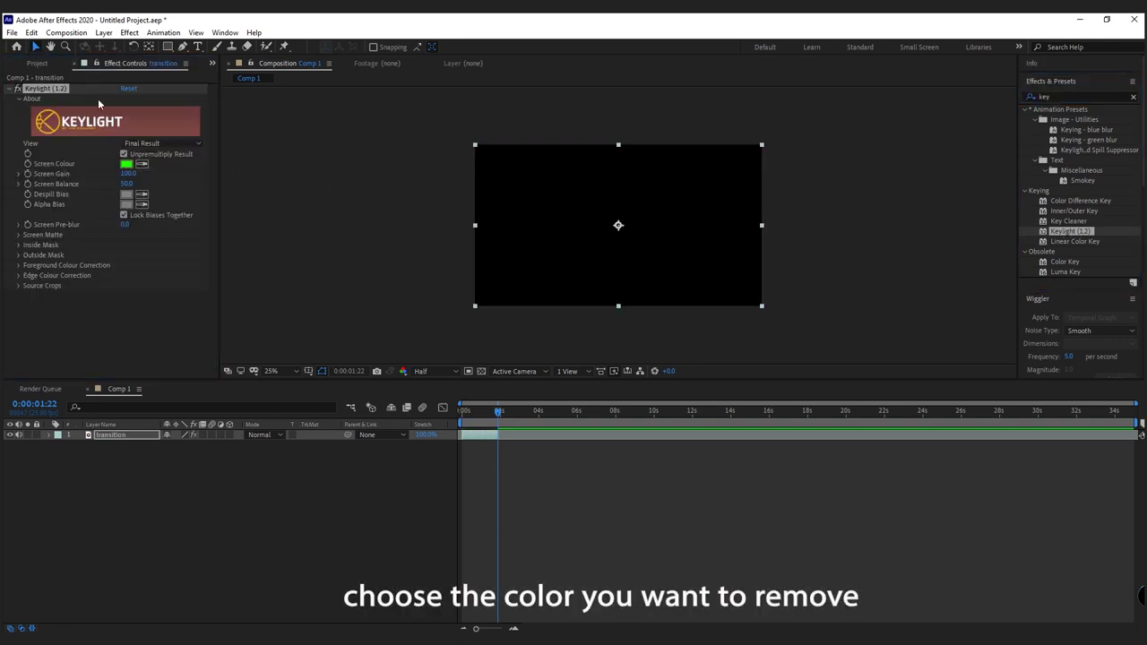
pyautogui.moveTo(477, 408); pyautogui.dragTo(481, 412)
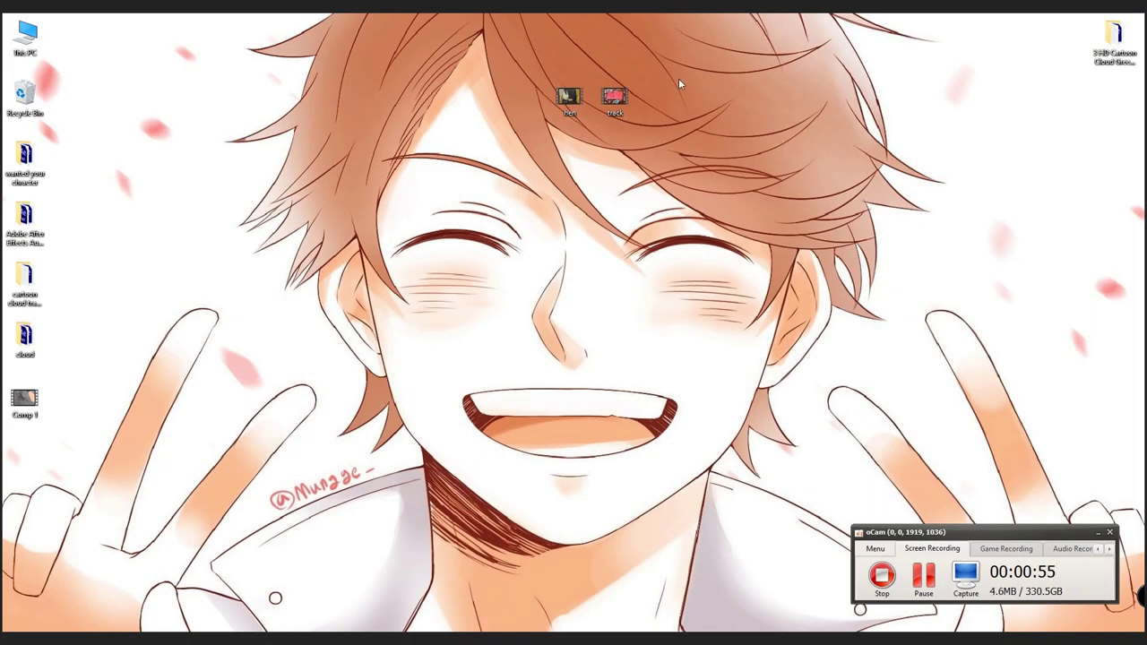
# - Add hen.m4v and track.mp4 from the desktop, stacked beneath the transition layer
pyautogui.moveTo(678, 78); pyautogui.dragTo(501, 127)
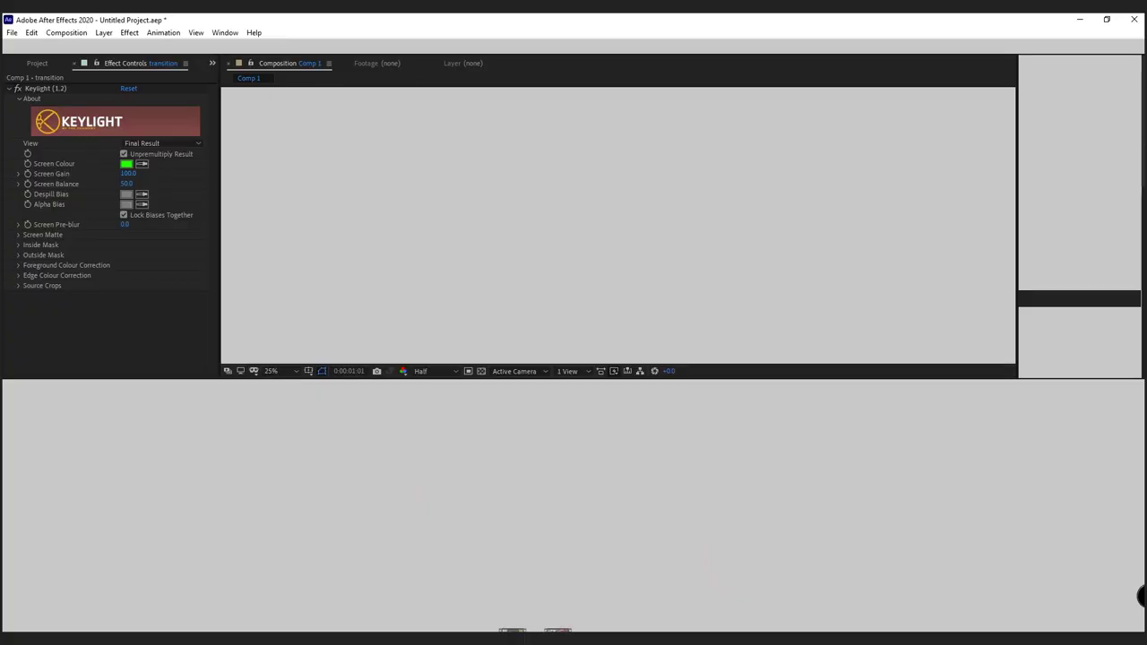
pyautogui.moveTo(591, 98); pyautogui.dragTo(116, 452)
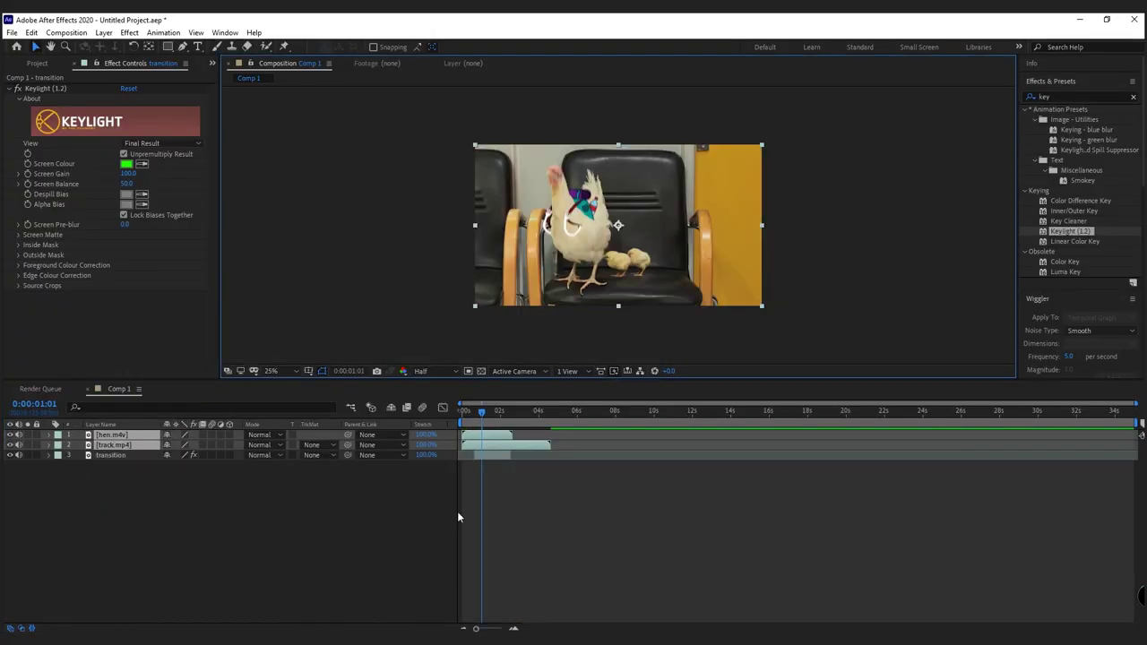
pyautogui.moveTo(481, 412); pyautogui.dragTo(457, 415)
pyautogui.moveTo(112, 435); pyautogui.dragTo(114, 463)
# - Shift track.mp4 to start slightly later and preview the clouds passing over
pyautogui.click(475, 436)
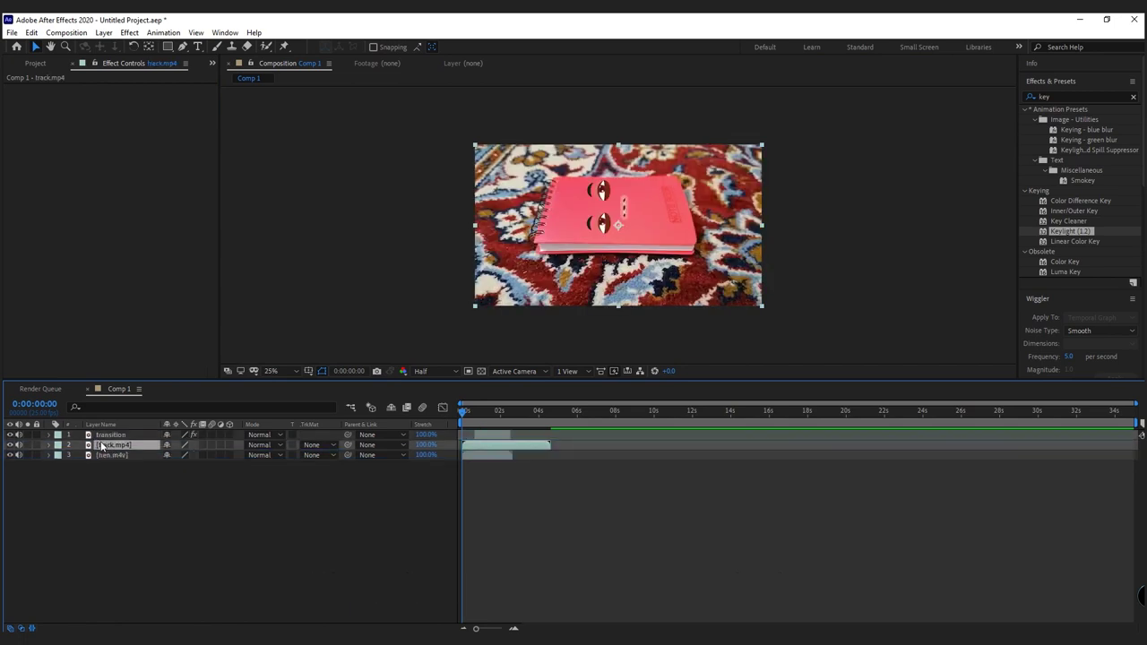
pyautogui.moveTo(494, 463); pyautogui.dragTo(509, 459)
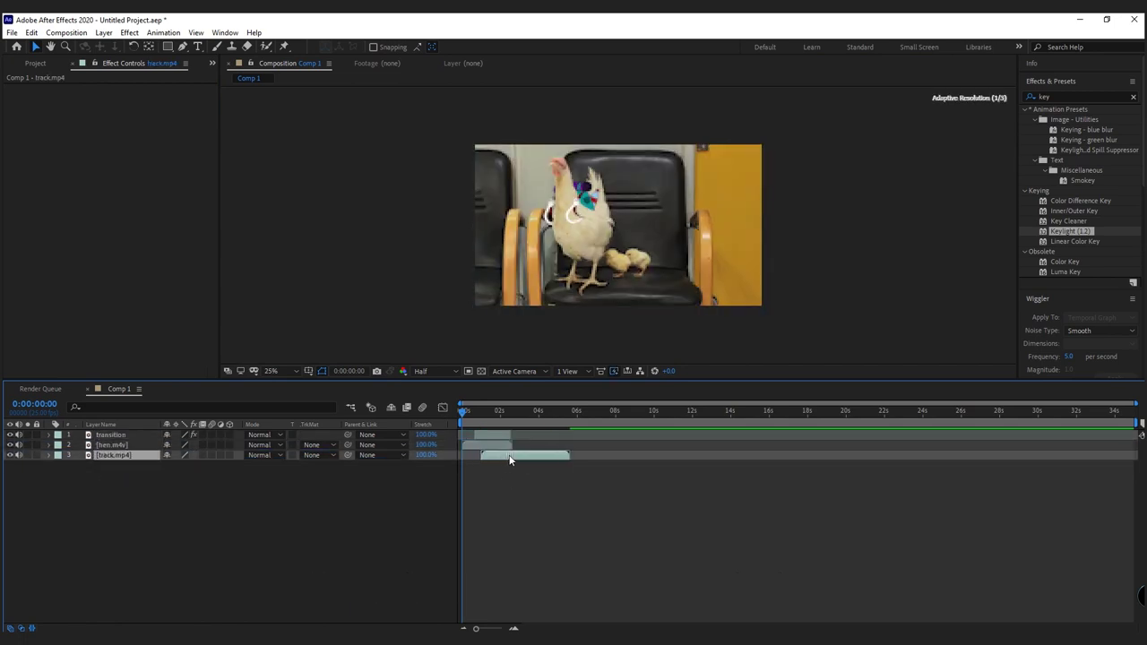
pyautogui.moveTo(512, 419)
pyautogui.mouseDown()
pyautogui.moveTo(495, 422)
pyautogui.moveTo(497, 442)
pyautogui.mouseUp()
# - Draw a rectangle mask covering hen.m4v at the cloud-filled frame and reveal its Mask Path
pyautogui.click(498, 437)
pyautogui.click(496, 444)
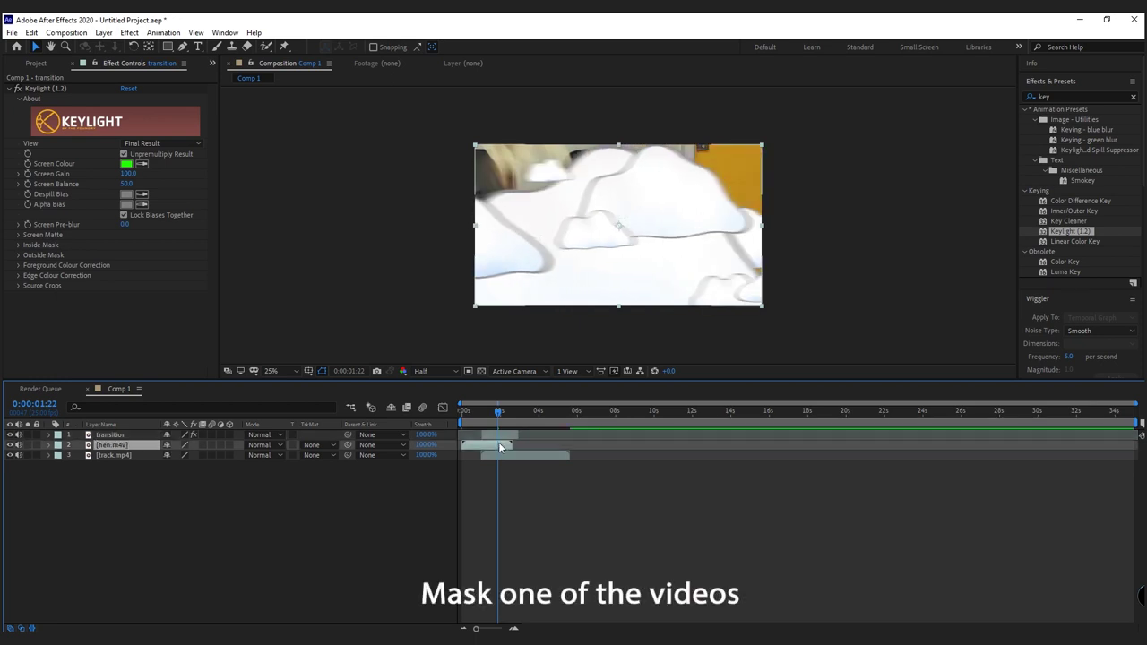
pyautogui.click(168, 47)
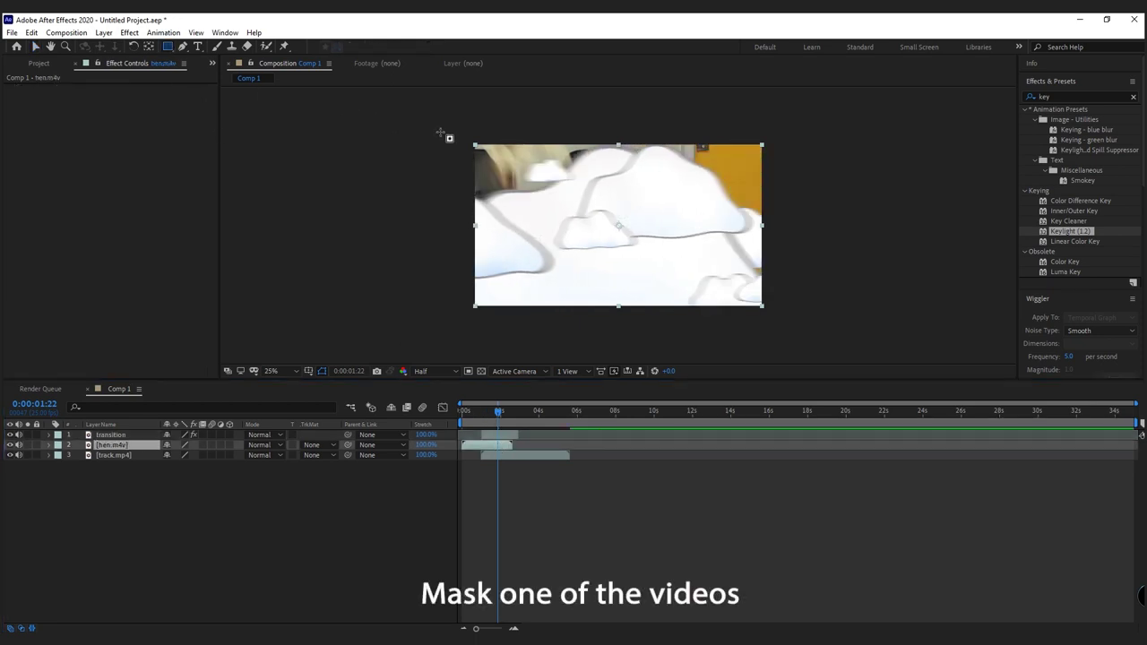
pyautogui.moveTo(440, 130); pyautogui.dragTo(789, 320)
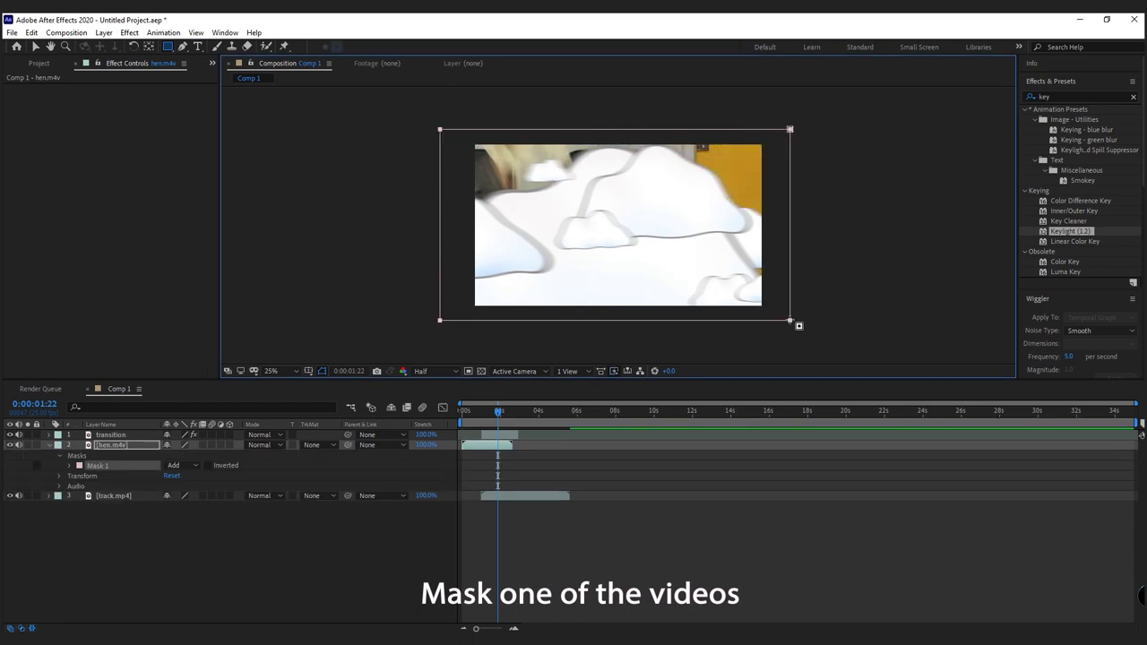
pyautogui.click(70, 465)
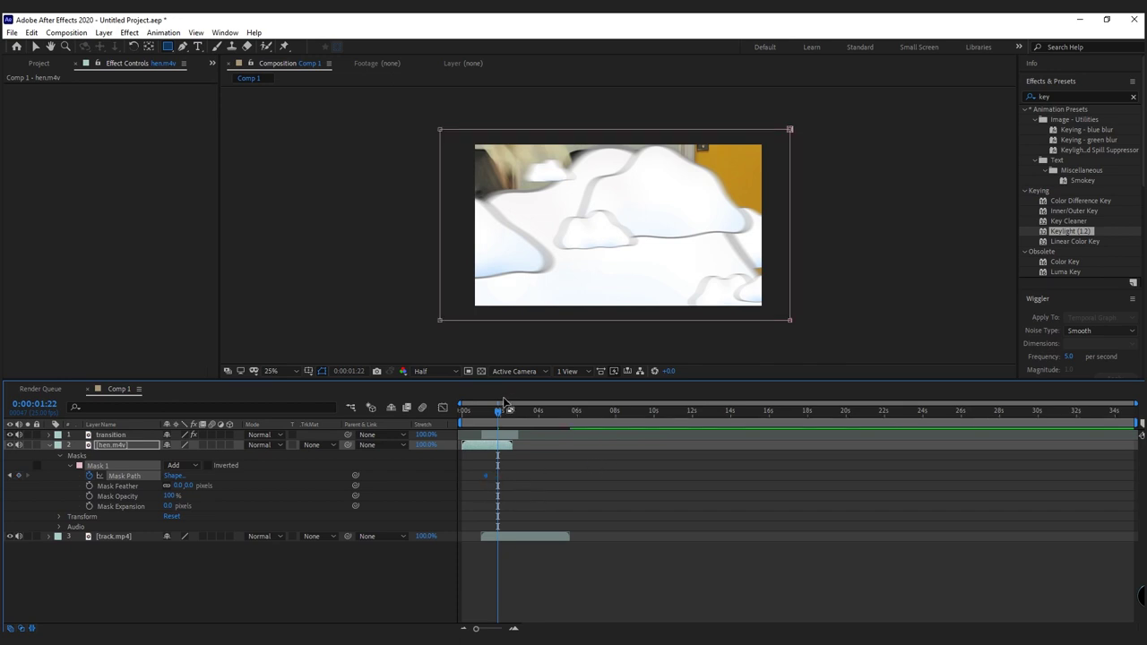
# - Animate the mask's right-edge points leftward so hen.m4v wipes away, then preview the transition
pyautogui.moveTo(499, 412); pyautogui.dragTo(506, 417)
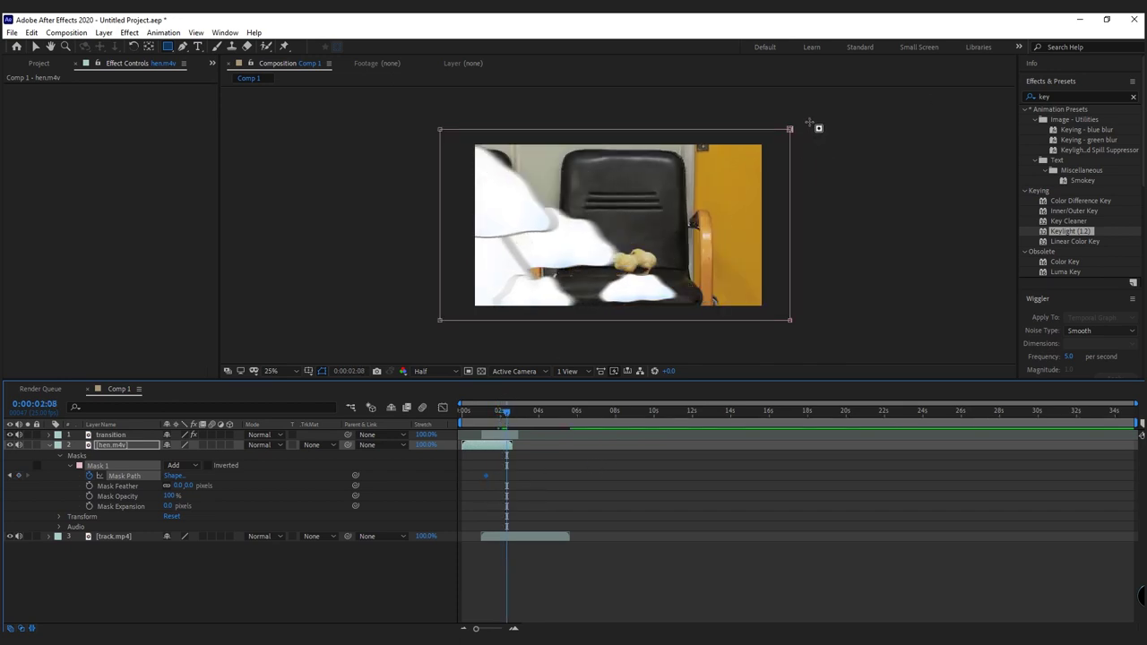
pyautogui.click(35, 46)
pyautogui.moveTo(816, 118)
pyautogui.mouseDown()
pyautogui.moveTo(767, 333)
pyautogui.moveTo(481, 322)
pyautogui.mouseUp()
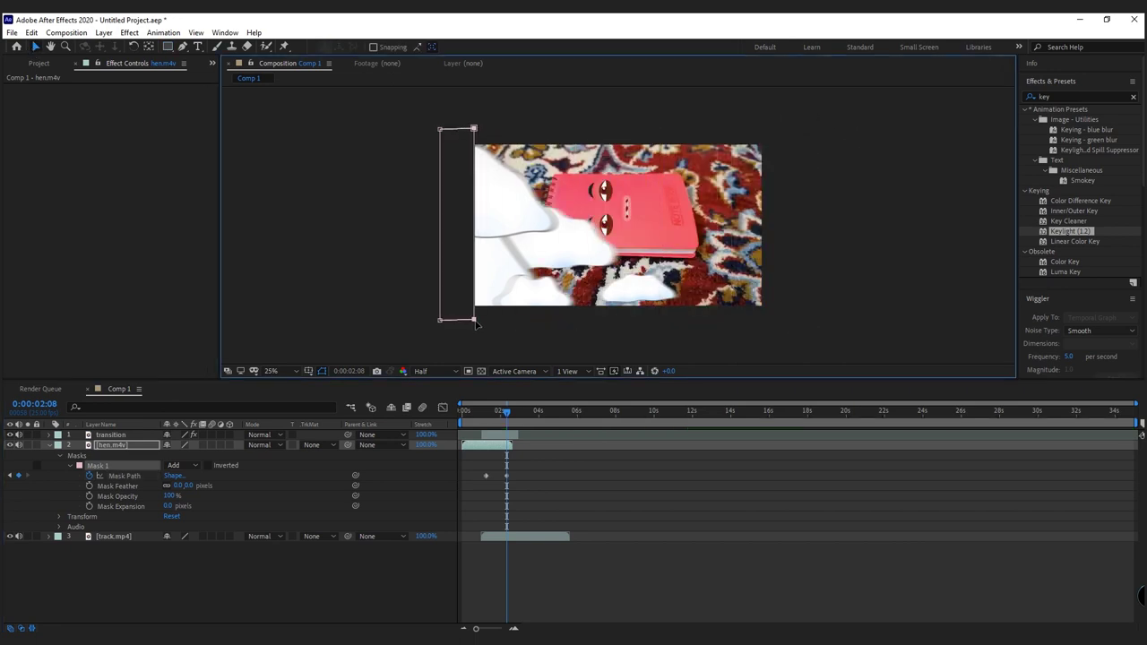
pyautogui.moveTo(512, 425); pyautogui.dragTo(493, 417)
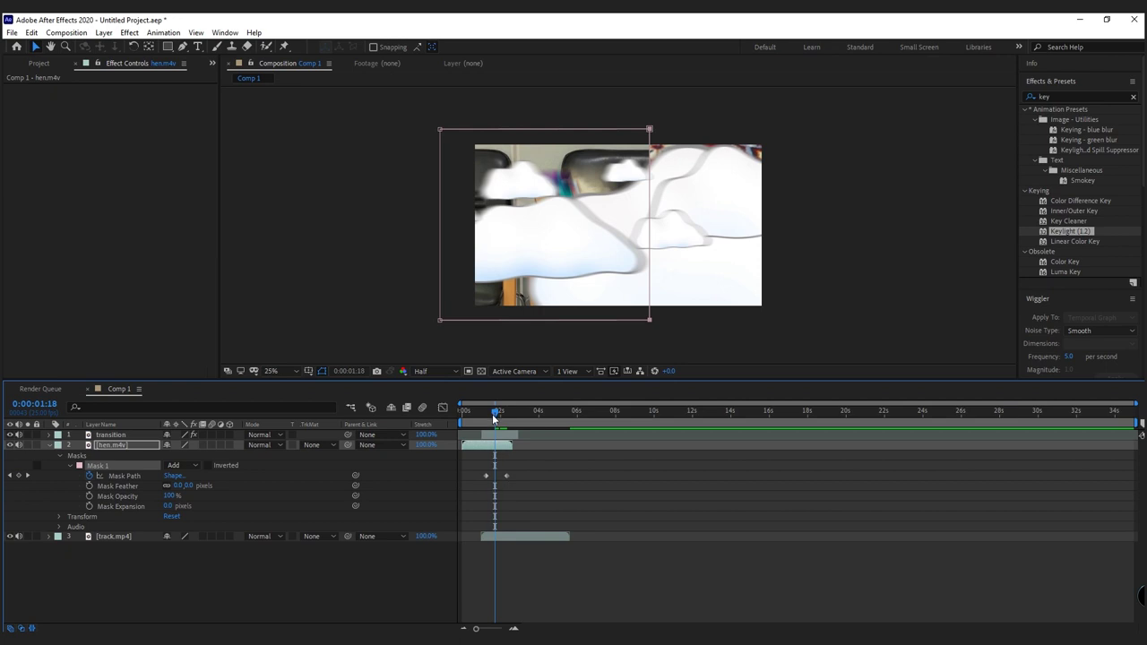
pyautogui.moveTo(487, 476); pyautogui.dragTo(489, 476)
pyautogui.moveTo(494, 414); pyautogui.dragTo(495, 419)
pyautogui.moveTo(490, 475); pyautogui.dragTo(495, 475)
pyautogui.moveTo(497, 417); pyautogui.dragTo(472, 419)
pyautogui.press('space')
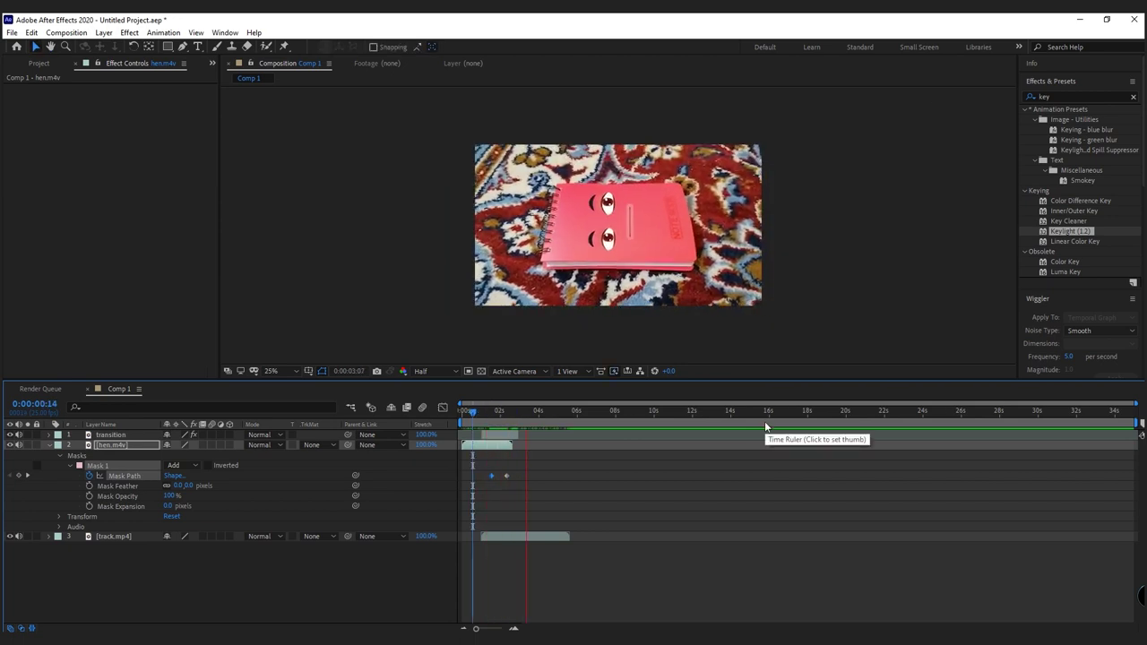
# - Duplicate the transition layer, shift the copy later, and trim it to start at 4:14
pyautogui.press('space')
pyautogui.click(500, 433)
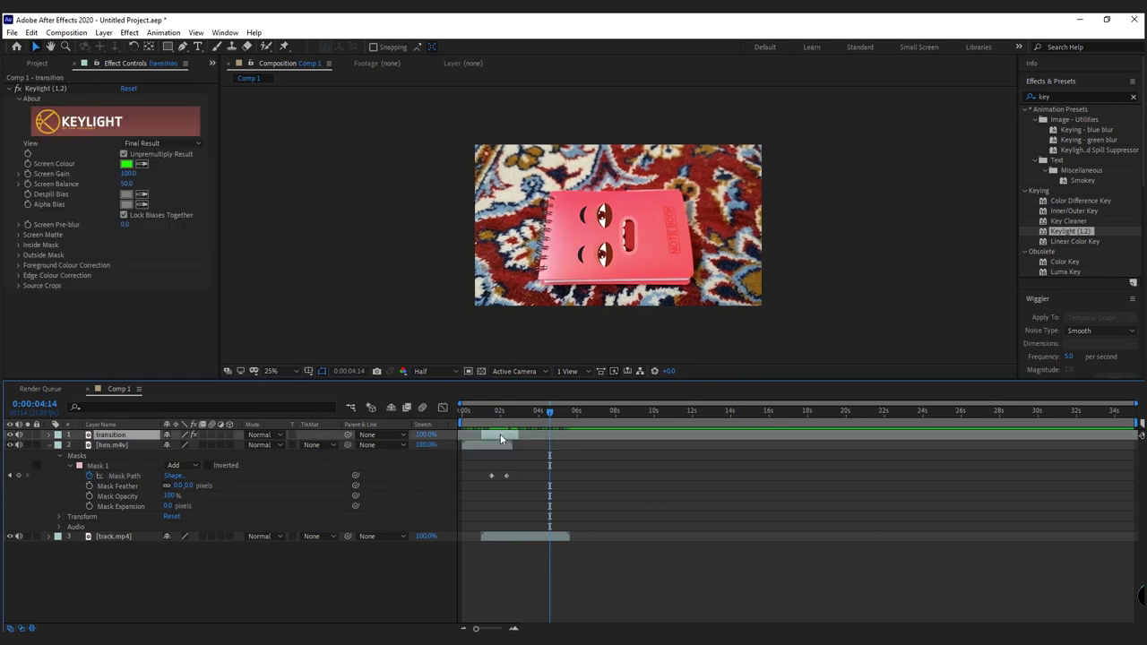
pyautogui.hotkey('ctrl', 'd')
pyautogui.moveTo(911, 445); pyautogui.dragTo(691, 444)
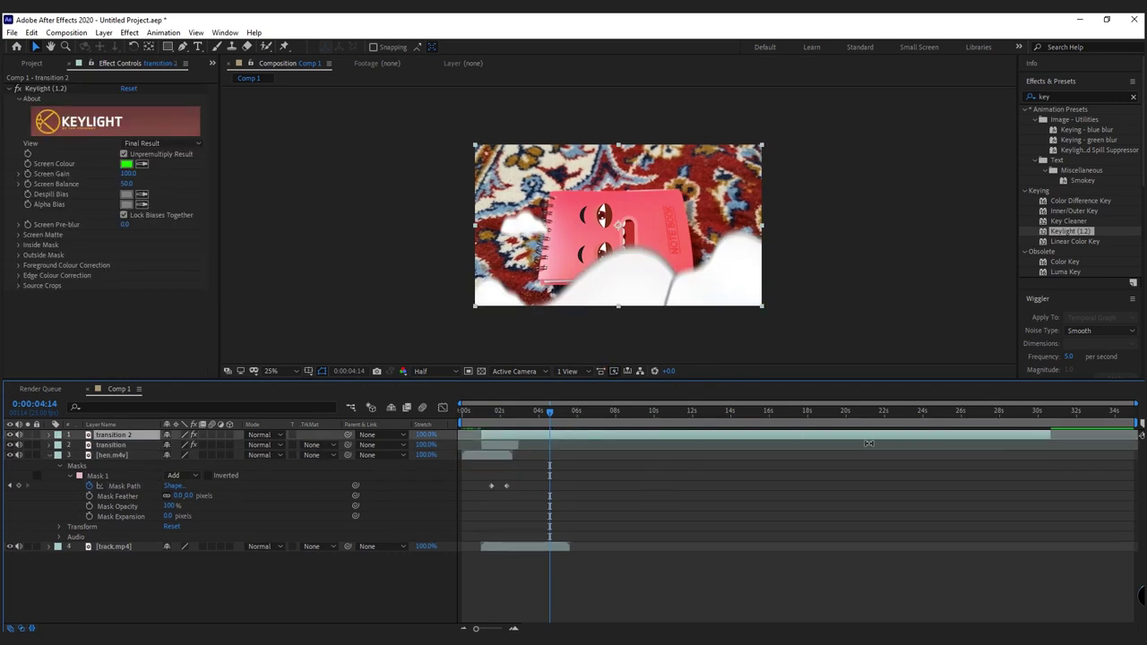
pyautogui.moveTo(607, 435); pyautogui.dragTo(636, 435)
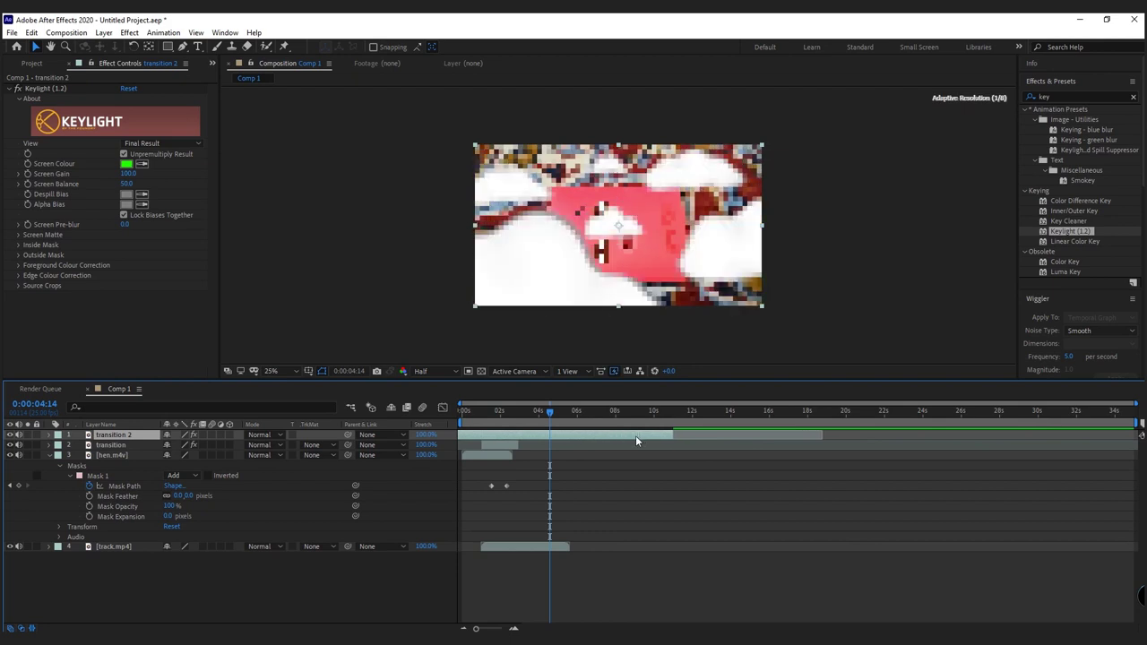
pyautogui.hotkey('alt', '[')
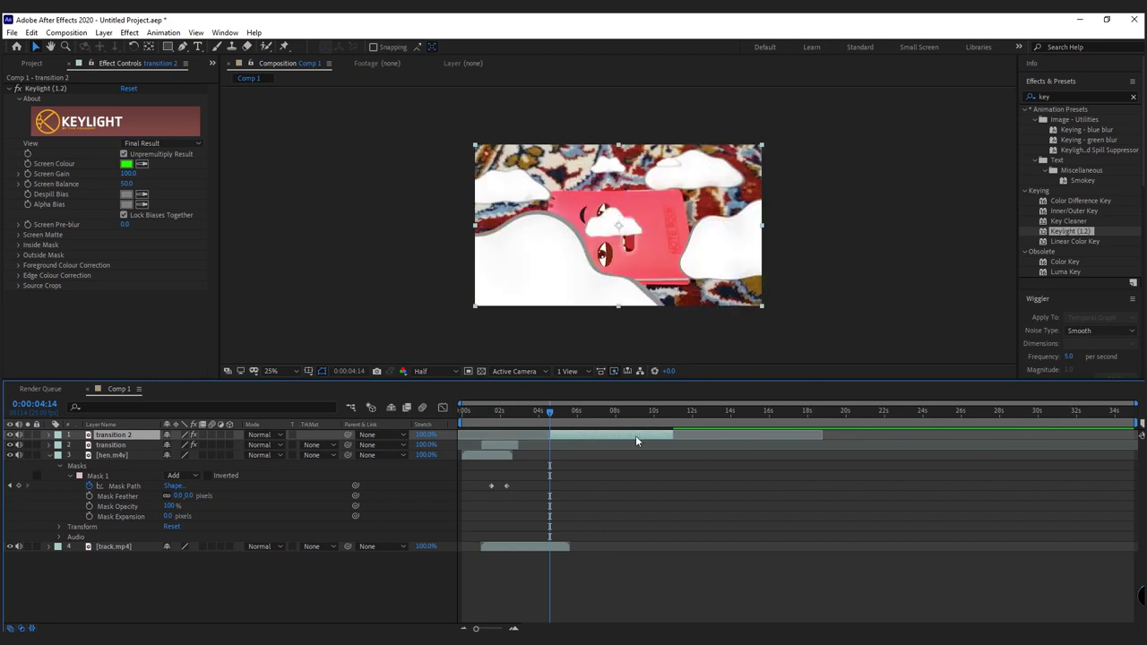
# - Review transition 2 and move it to start near 0:00:06:15
pyautogui.click(584, 421)
pyautogui.moveTo(586, 425); pyautogui.dragTo(651, 429)
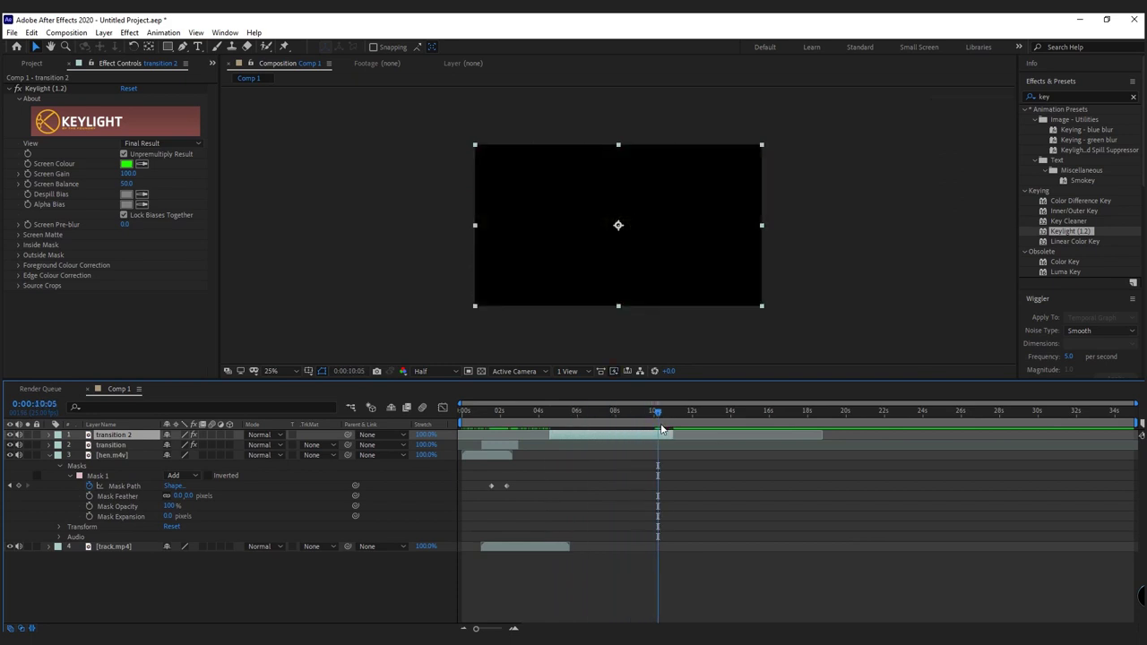
pyautogui.click(591, 415)
pyautogui.moveTo(599, 436)
pyautogui.mouseDown()
pyautogui.moveTo(639, 441)
pyautogui.moveTo(618, 414)
pyautogui.moveTo(672, 421)
pyautogui.mouseUp()
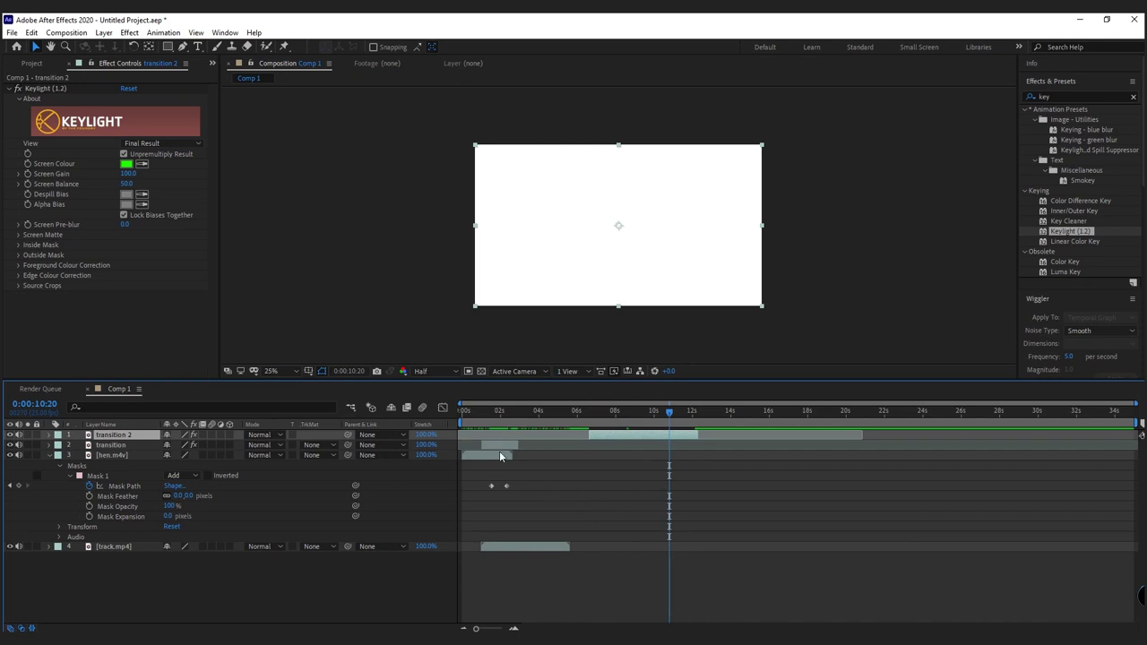
# - Create a new solid layer coloured cyan 01FDAD
pyautogui.rightClick(410, 475)
pyautogui.moveTo(497, 483)
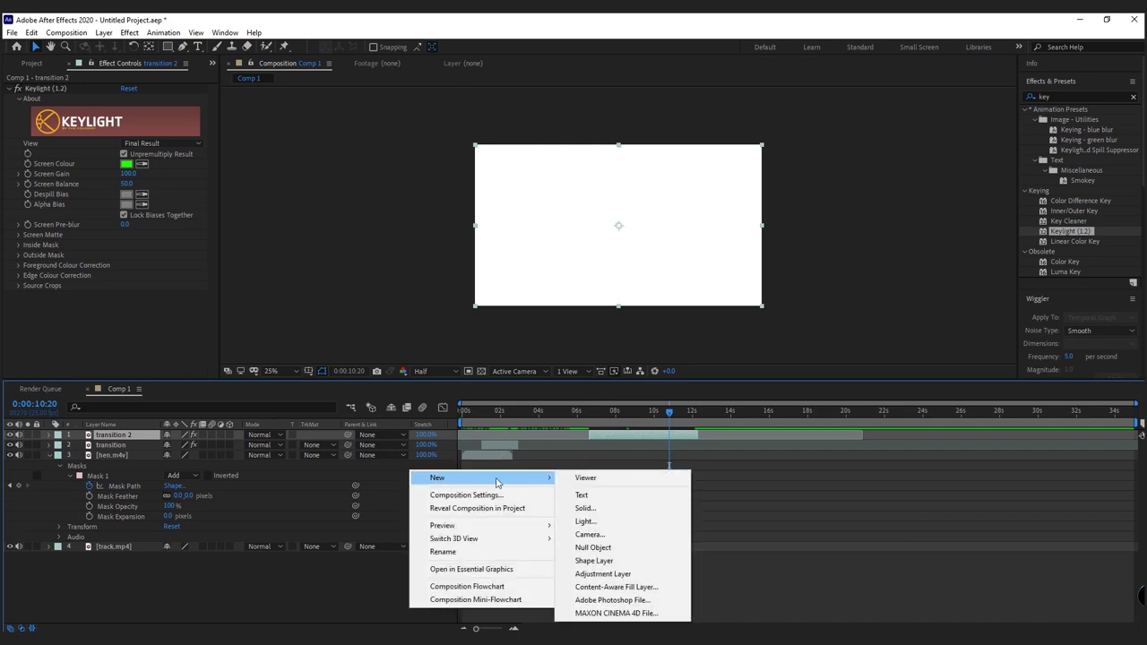
pyautogui.click(606, 509)
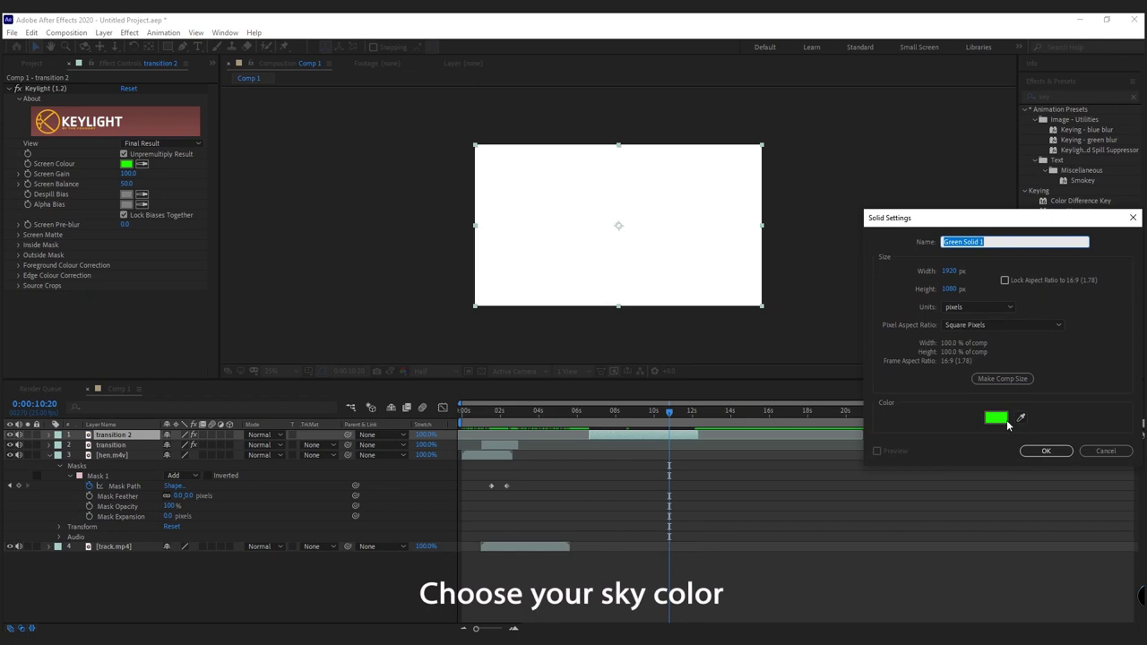
pyautogui.click(997, 418)
pyautogui.moveTo(931, 356); pyautogui.dragTo(934, 425)
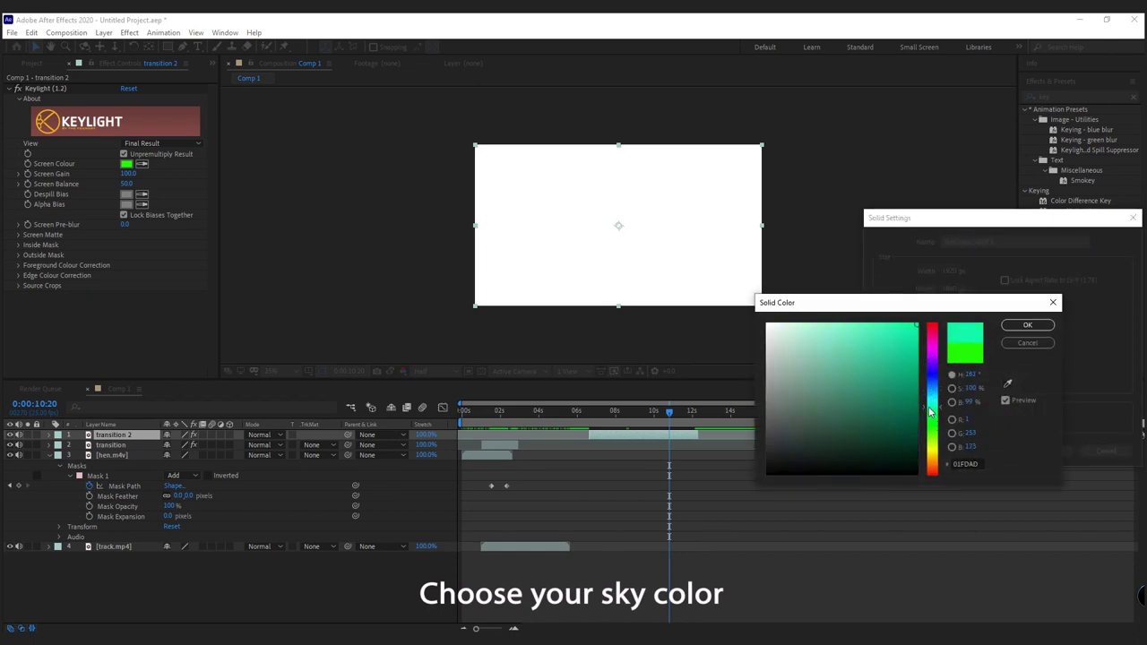
pyautogui.click(1028, 325)
pyautogui.click(1047, 453)
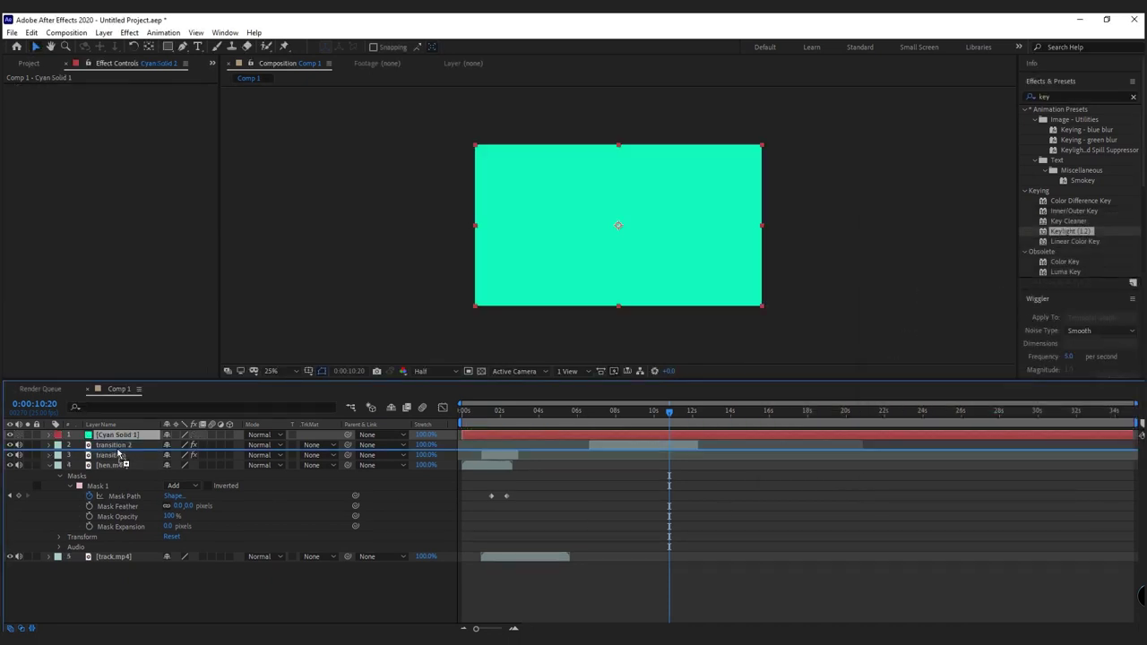
# - Place Cyan Solid 1 below transition 2 and trim it to end around 0:00:10:19
pyautogui.moveTo(117, 443); pyautogui.dragTo(121, 450)
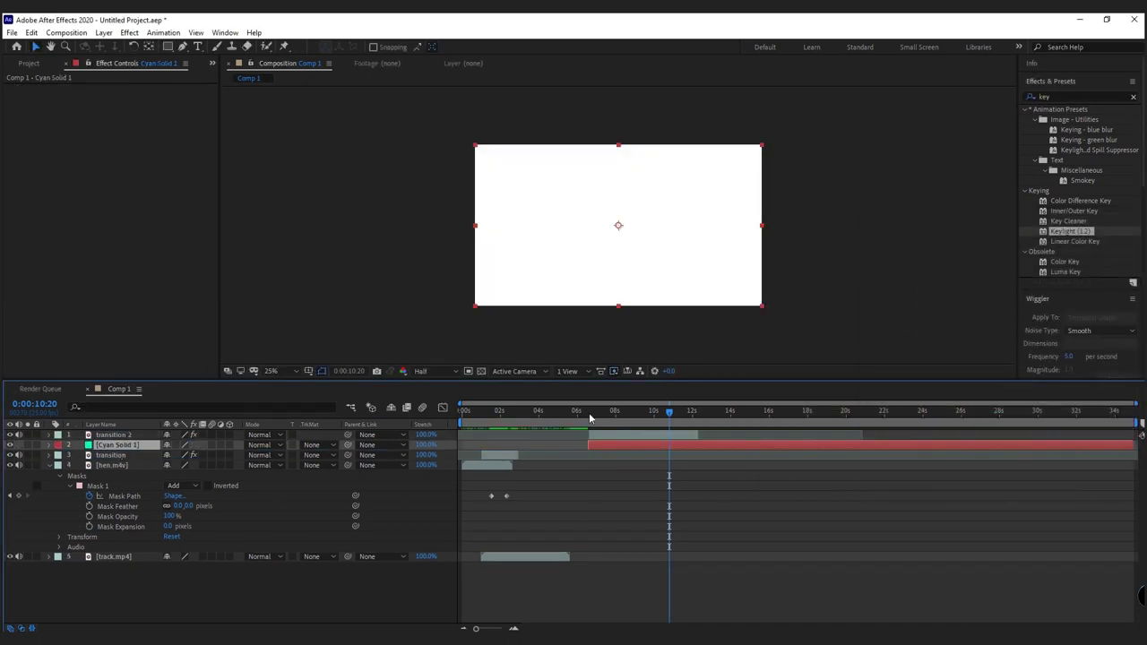
pyautogui.moveTo(590, 417); pyautogui.dragTo(668, 424)
pyautogui.hotkey('alt', ']')
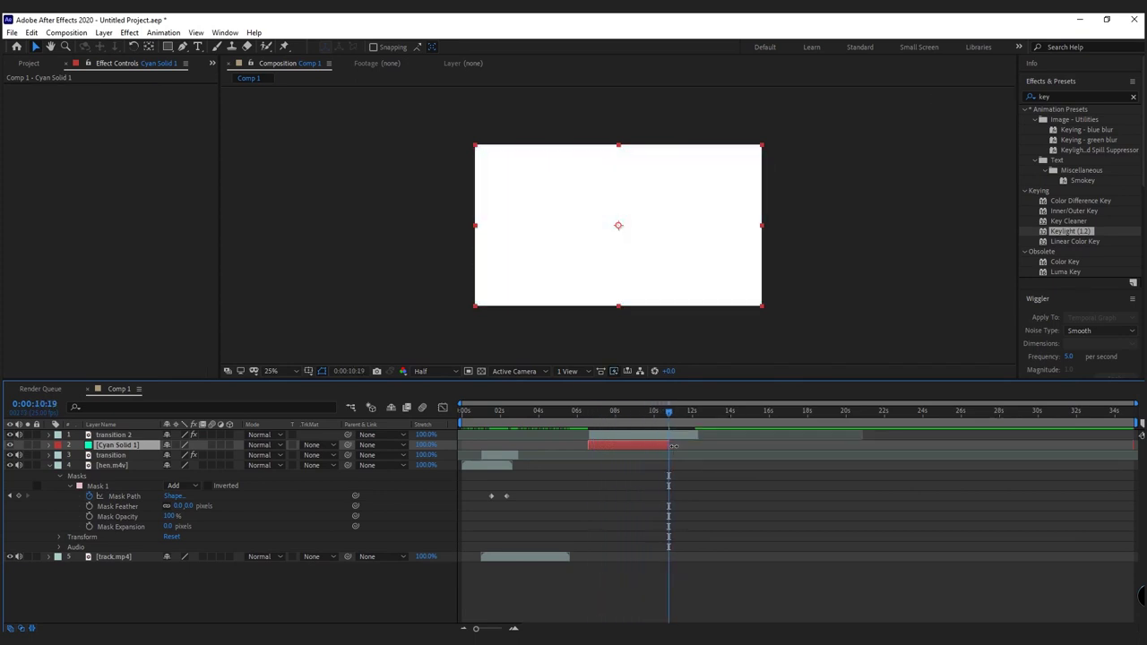
# - Import game over.mp4 from the desktop as layer 2, above Cyan Solid 1, starting near 11 seconds
pyautogui.moveTo(678, 413); pyautogui.dragTo(680, 412)
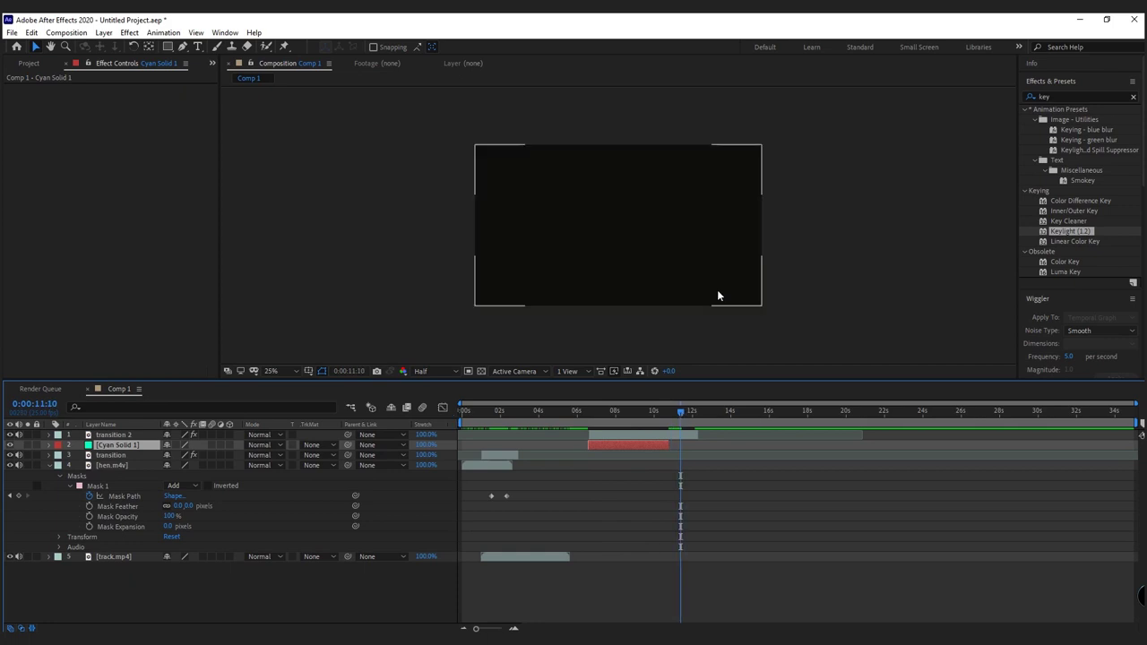
pyautogui.click(1080, 19)
pyautogui.moveTo(659, 98)
pyautogui.mouseDown()
pyautogui.moveTo(702, 531)
pyautogui.moveTo(724, 451)
pyautogui.mouseUp()
pyautogui.moveTo(126, 451); pyautogui.dragTo(125, 449)
pyautogui.moveTo(711, 444)
pyautogui.mouseDown()
pyautogui.moveTo(690, 445)
pyautogui.moveTo(672, 414)
pyautogui.moveTo(681, 446)
pyautogui.moveTo(666, 419)
pyautogui.moveTo(699, 424)
pyautogui.moveTo(681, 419)
pyautogui.mouseUp()
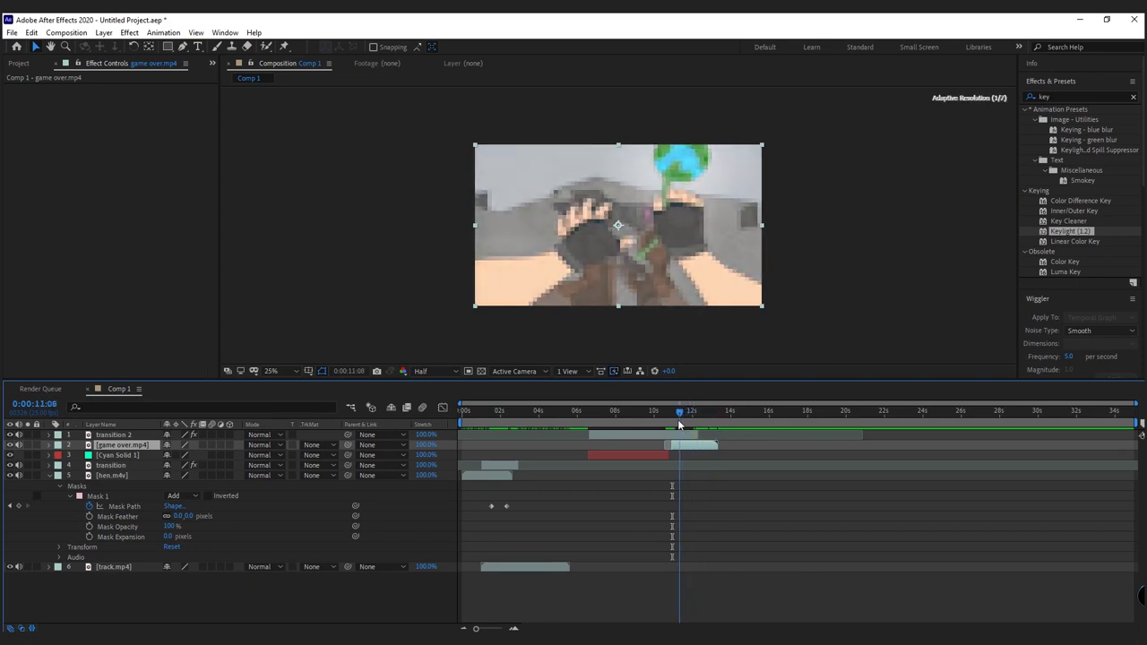
# - Type 'game' in a text box at the upper left and fill it dark grey #2C2C2C
pyautogui.click(429, 508)
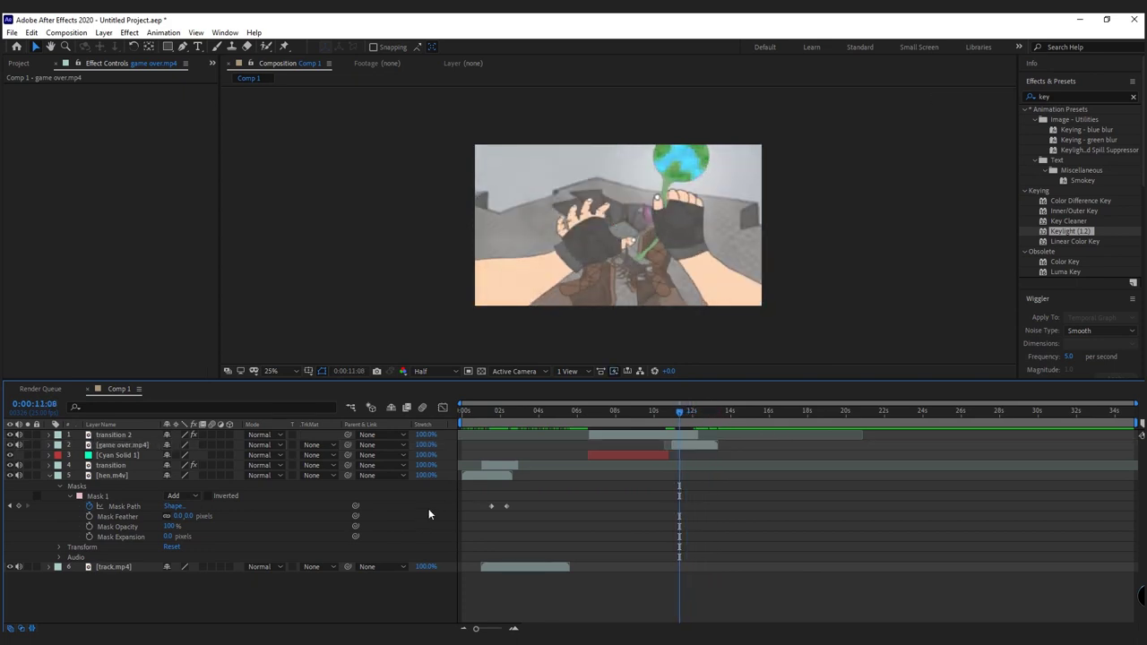
pyautogui.click(198, 46)
pyautogui.moveTo(494, 152); pyautogui.dragTo(678, 227)
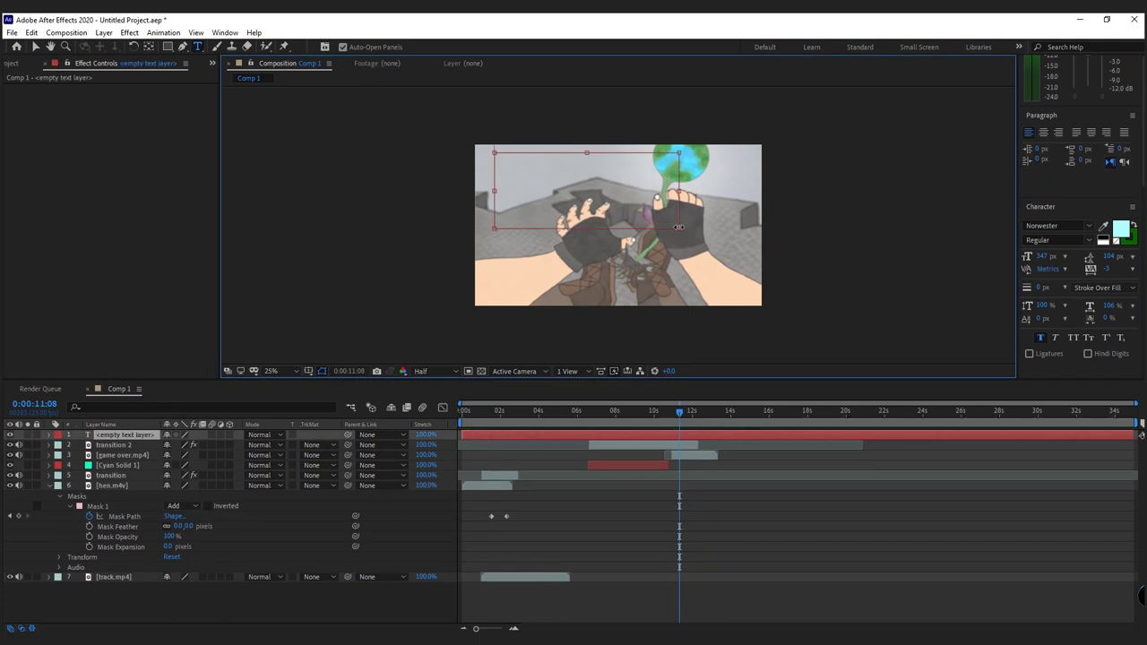
pyautogui.write('game')
pyautogui.hotkey('ctrl', 'a')
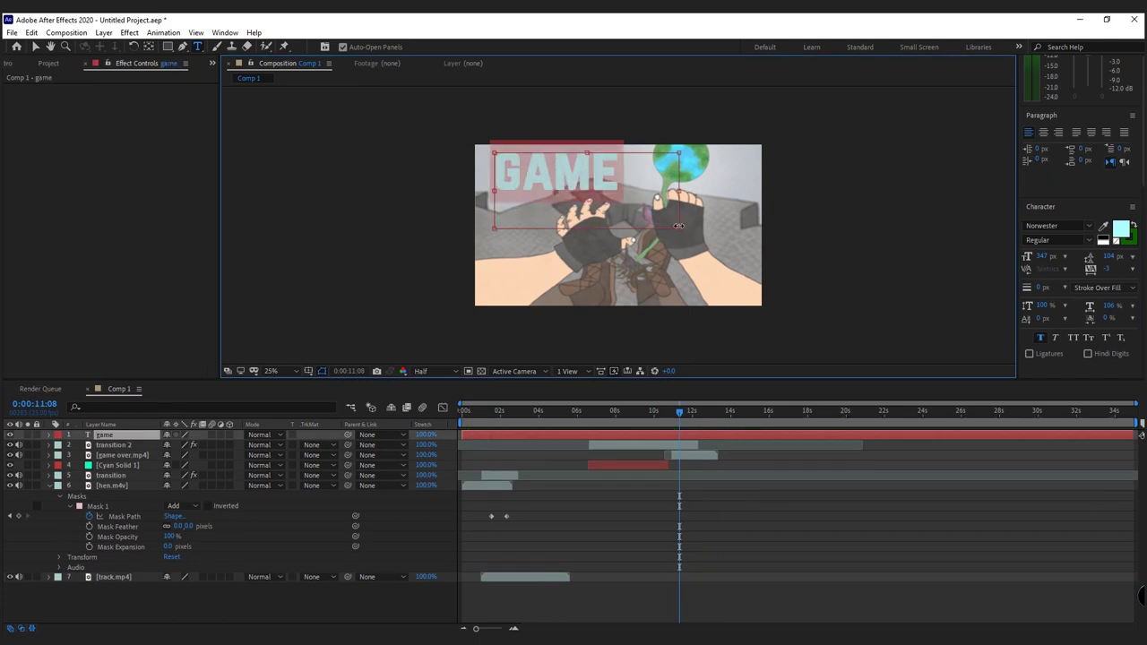
pyautogui.click(1121, 229)
pyautogui.click(765, 449)
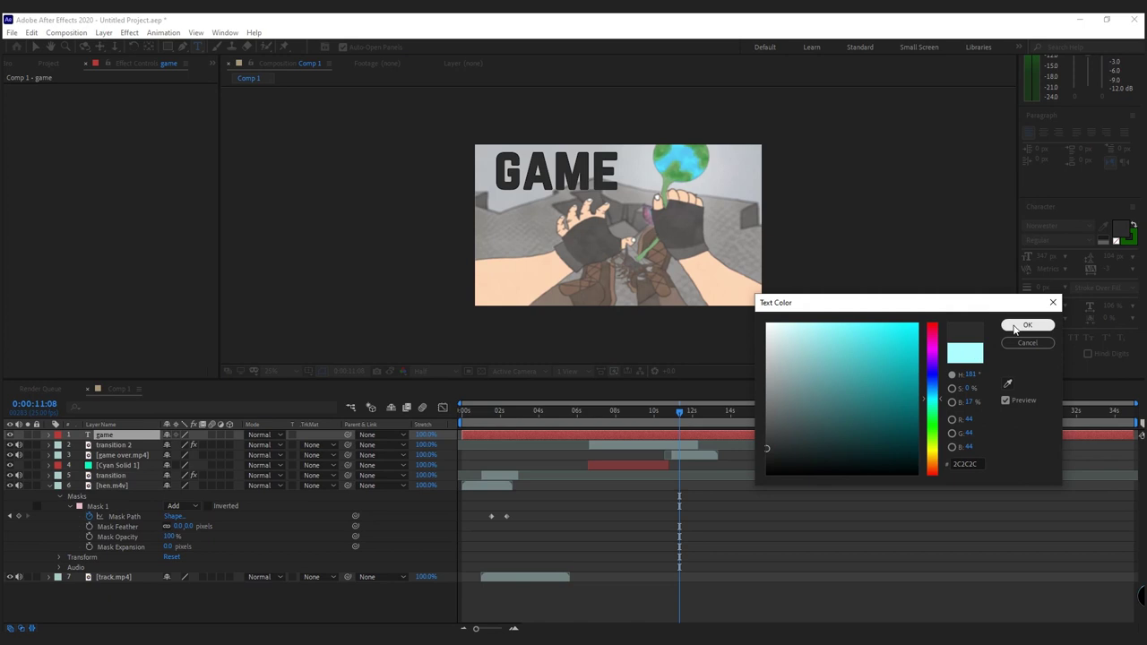
pyautogui.click(1027, 327)
pyautogui.click(36, 46)
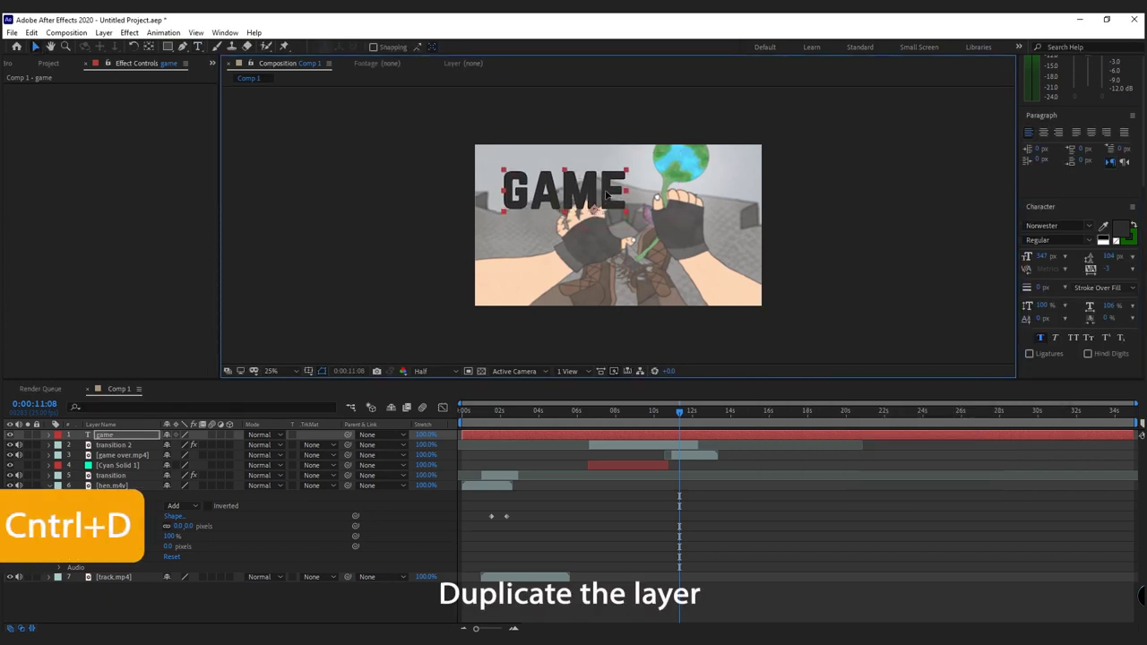
# - Duplicate the GAME text, move the copy lower right, and retype it as 'over'
pyautogui.hotkey('ctrl', 'd')
pyautogui.moveTo(607, 195); pyautogui.dragTo(707, 234)
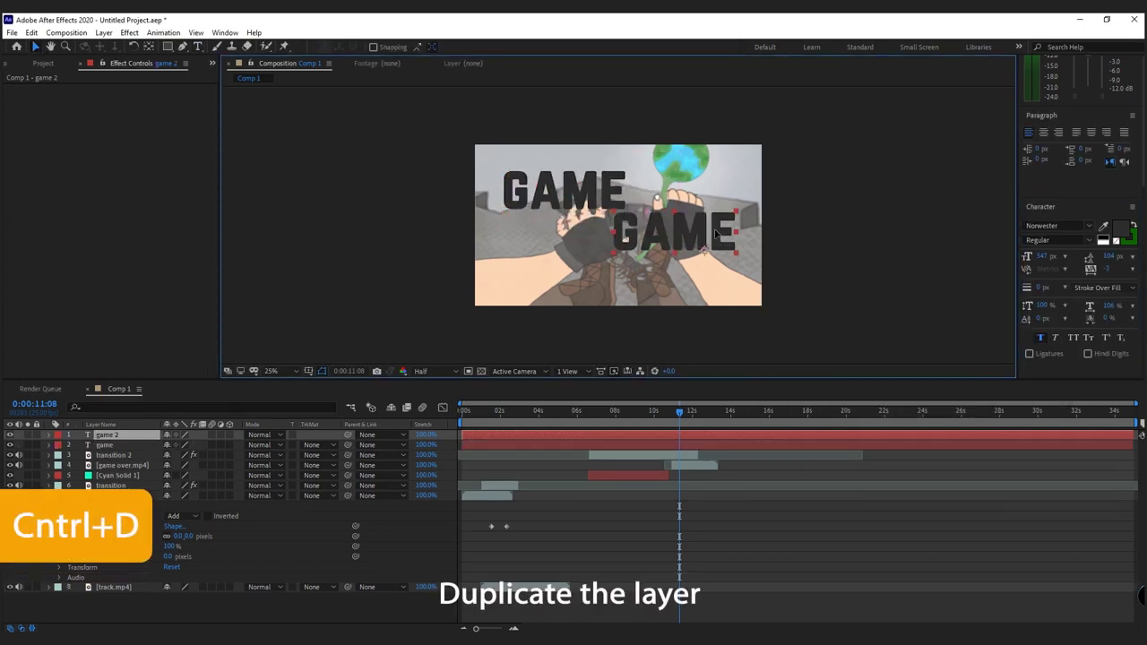
pyautogui.doubleClick(705, 229)
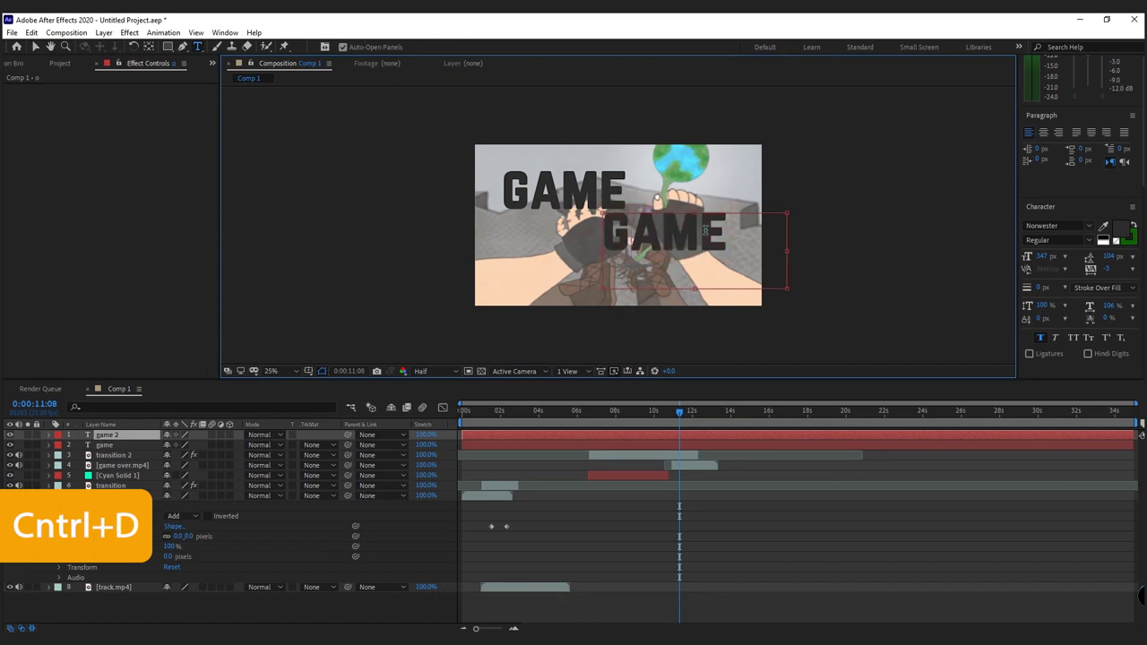
pyautogui.write('over')
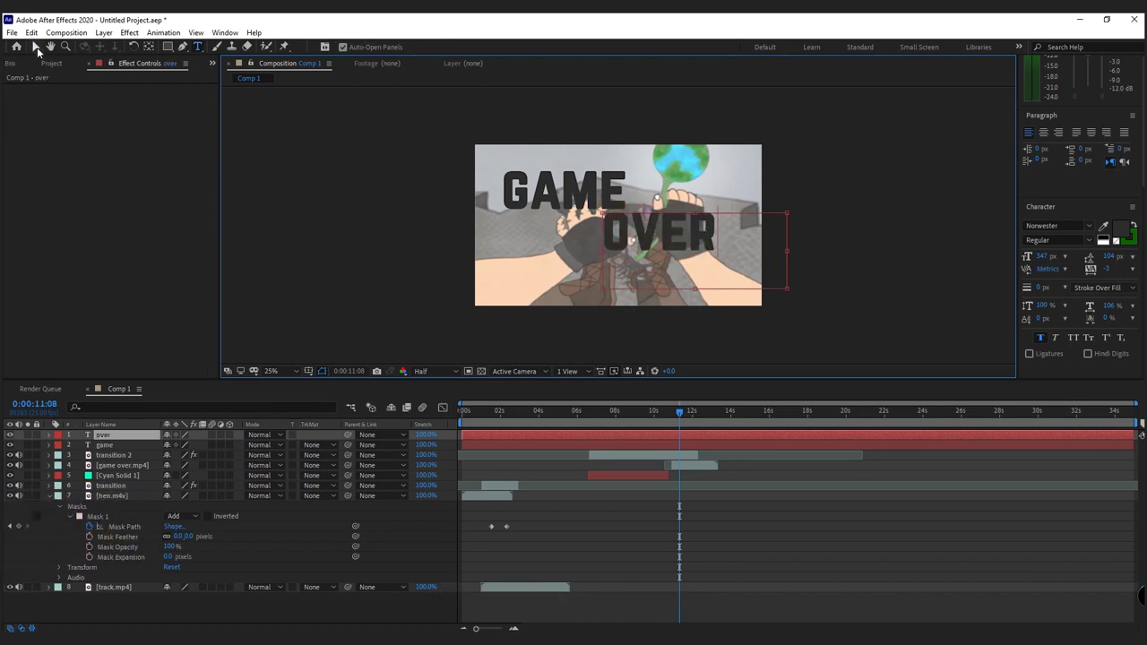
pyautogui.click(36, 46)
# - Nudge GAME and OVER slightly right and down, then select both text layers in the timeline
pyautogui.keyDown('shift'); pyautogui.click(615, 183); pyautogui.keyUp('shift')
pyautogui.moveTo(615, 184); pyautogui.dragTo(620, 189)
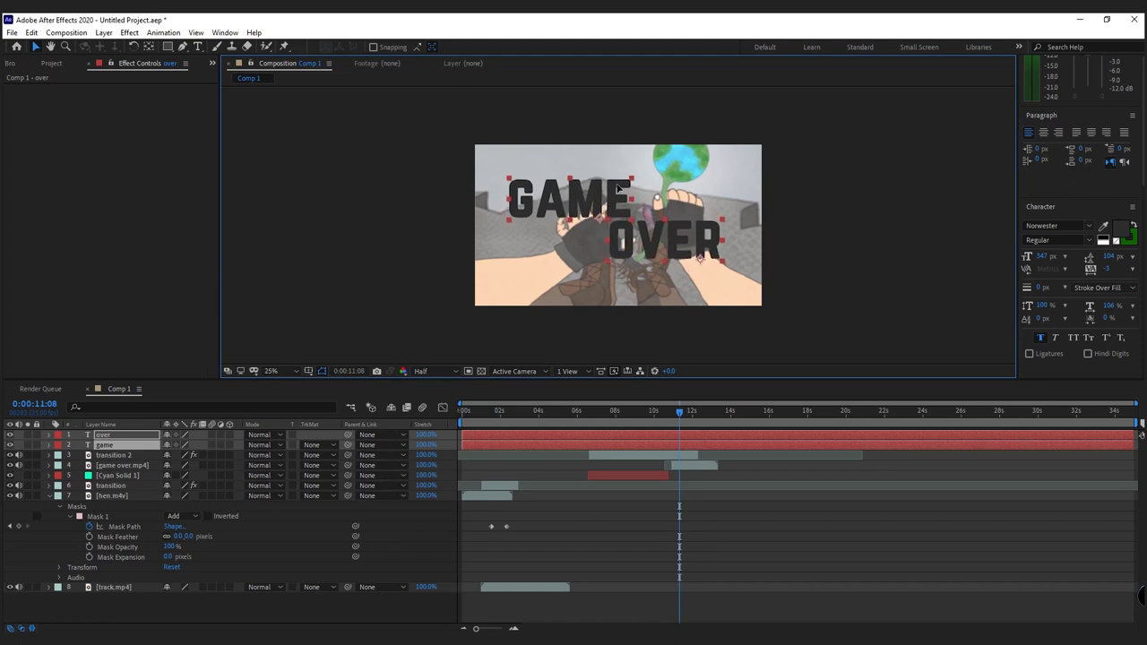
pyautogui.click(814, 240)
pyautogui.click(698, 237)
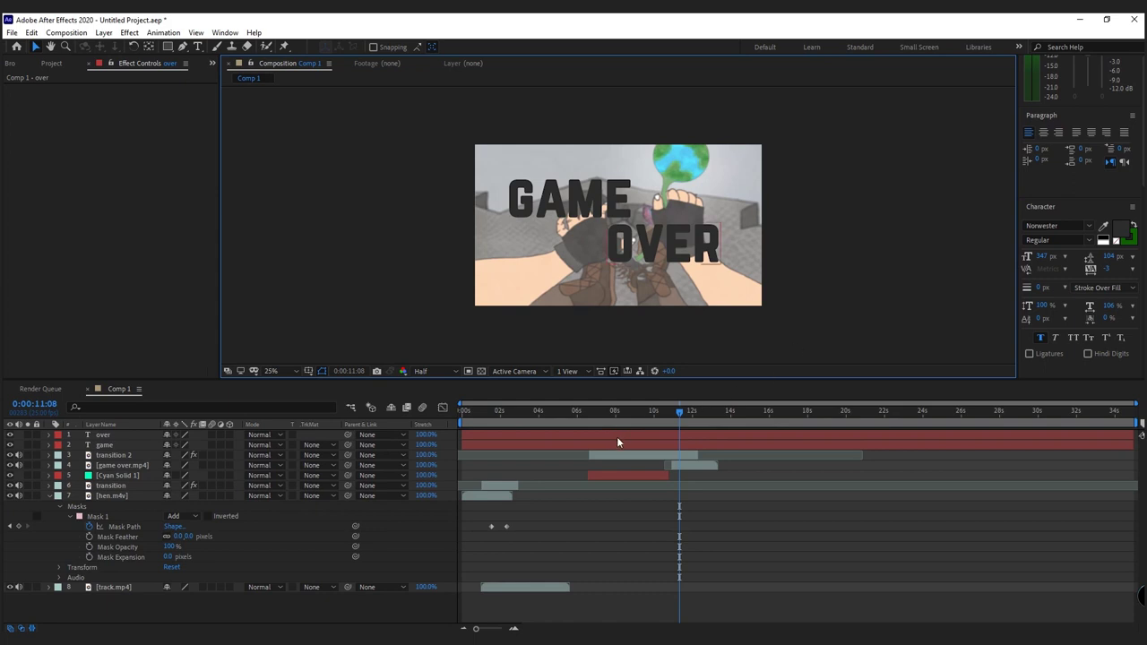
pyautogui.click(667, 435)
pyautogui.keyDown('shift'); pyautogui.click(669, 445); pyautogui.keyUp('shift')
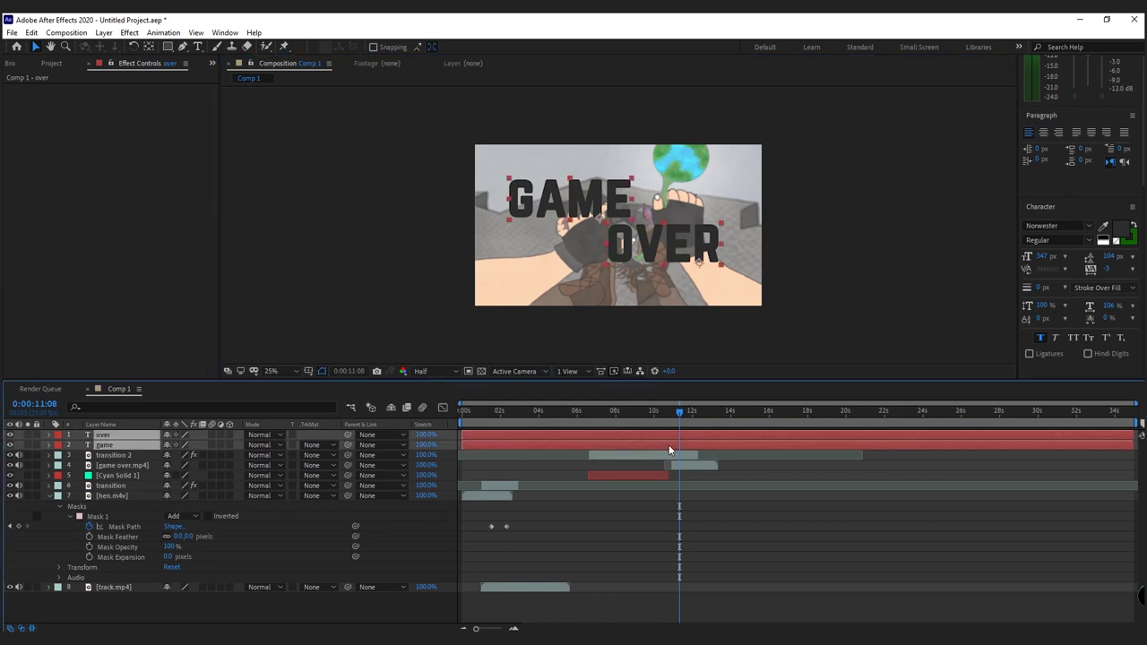
# - Trim the over and game layers to start at 0:00:10:24, then reselect both
pyautogui.hotkey('alt', '[')
pyautogui.click(672, 411)
pyautogui.moveTo(680, 445); pyautogui.dragTo(674, 444)
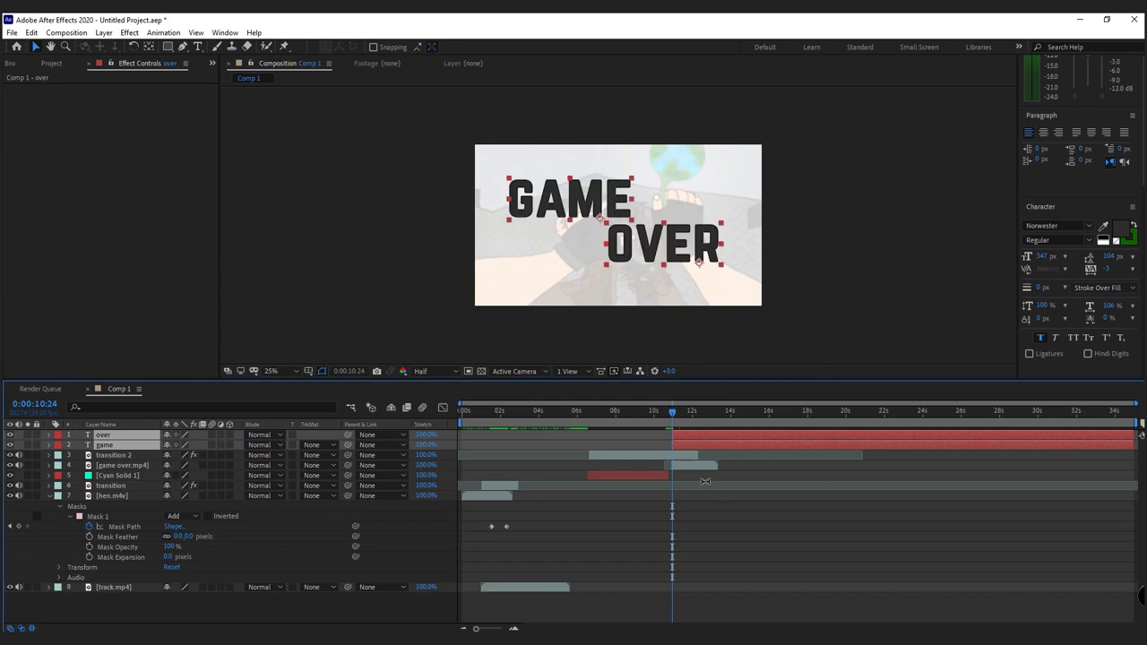
pyautogui.click(105, 435)
pyautogui.keyDown('shift'); pyautogui.click(106, 445); pyautogui.keyUp('shift')
# - Keyframe GAME and OVER from 175% scale and 0% opacity to 100% scale and 100% opacity
pyautogui.press('s')
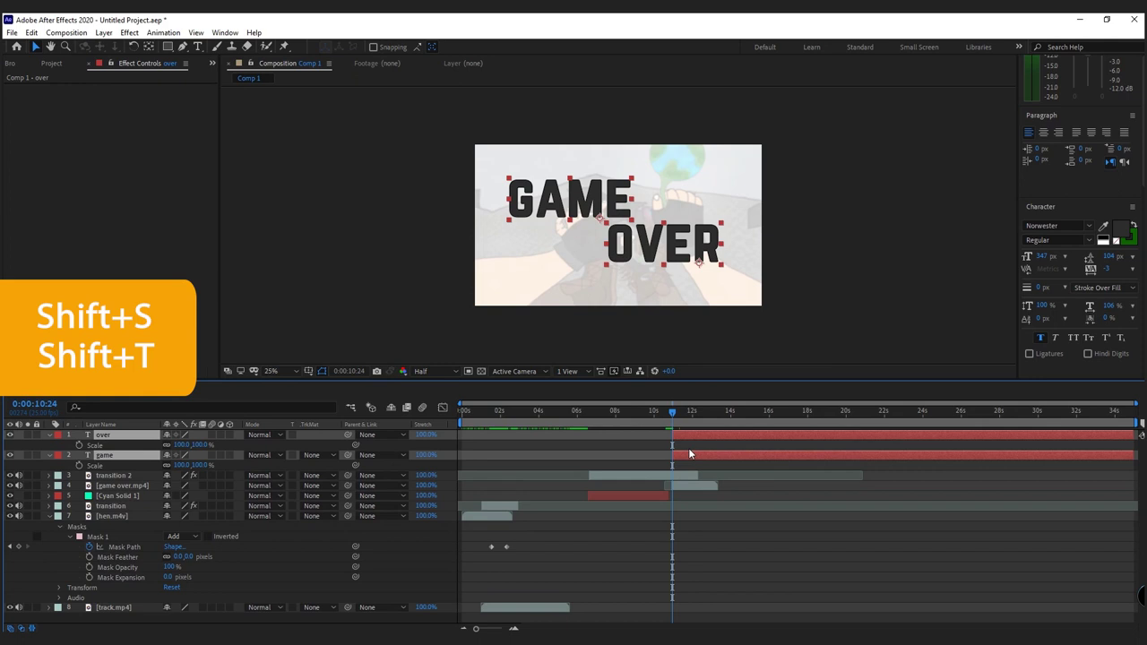
pyautogui.hotkey('shift', 't')
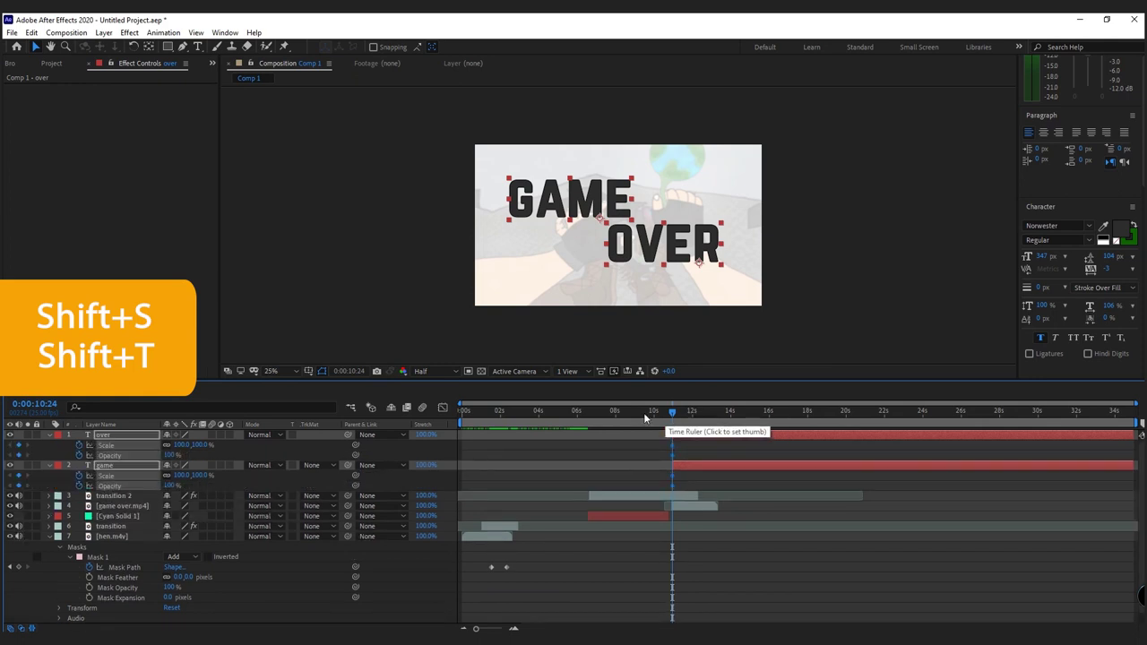
pyautogui.moveTo(672, 445)
pyautogui.mouseDown()
pyautogui.moveTo(686, 450)
pyautogui.moveTo(674, 415)
pyautogui.mouseUp()
pyautogui.click(680, 413)
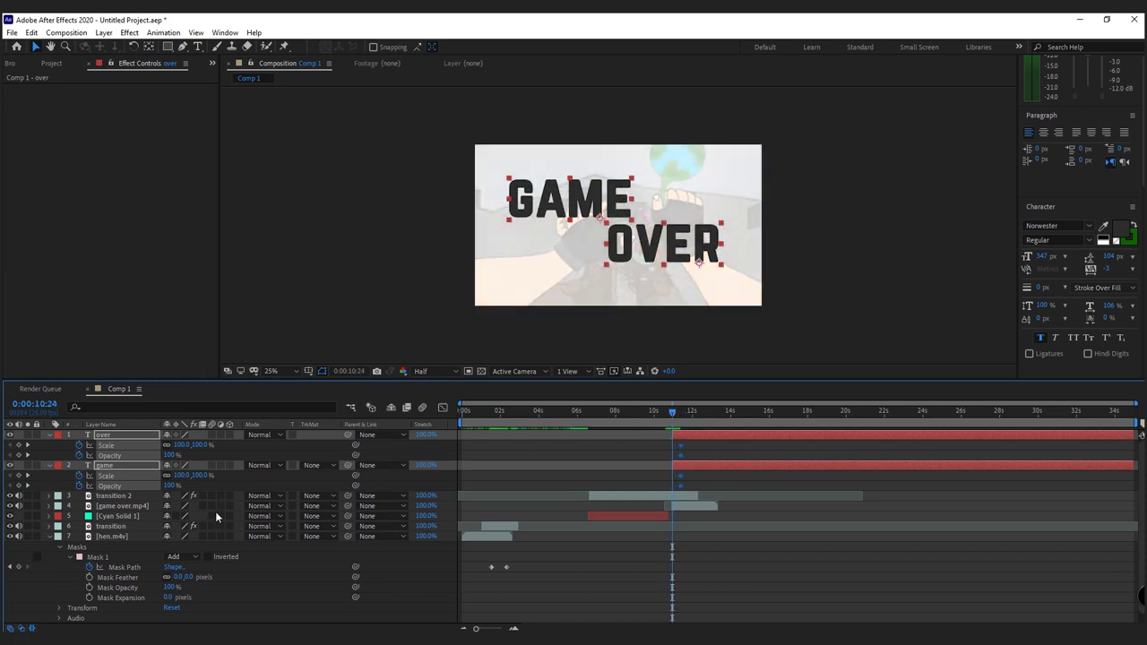
pyautogui.moveTo(167, 455); pyautogui.dragTo(166, 457)
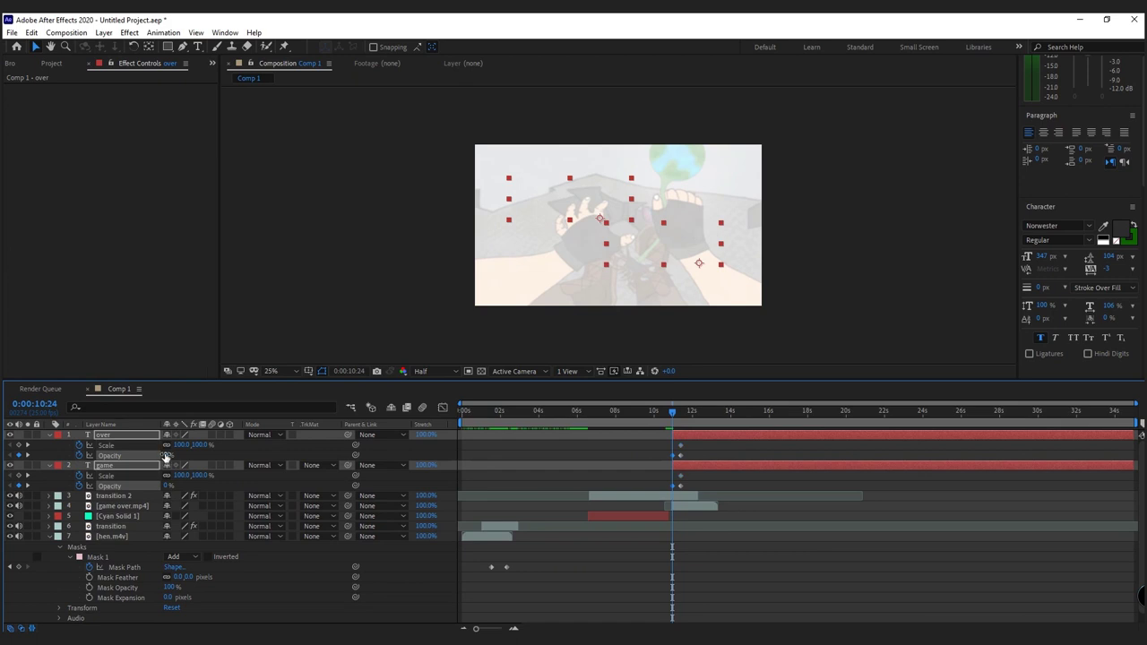
pyautogui.write('175')
pyautogui.press('Return')
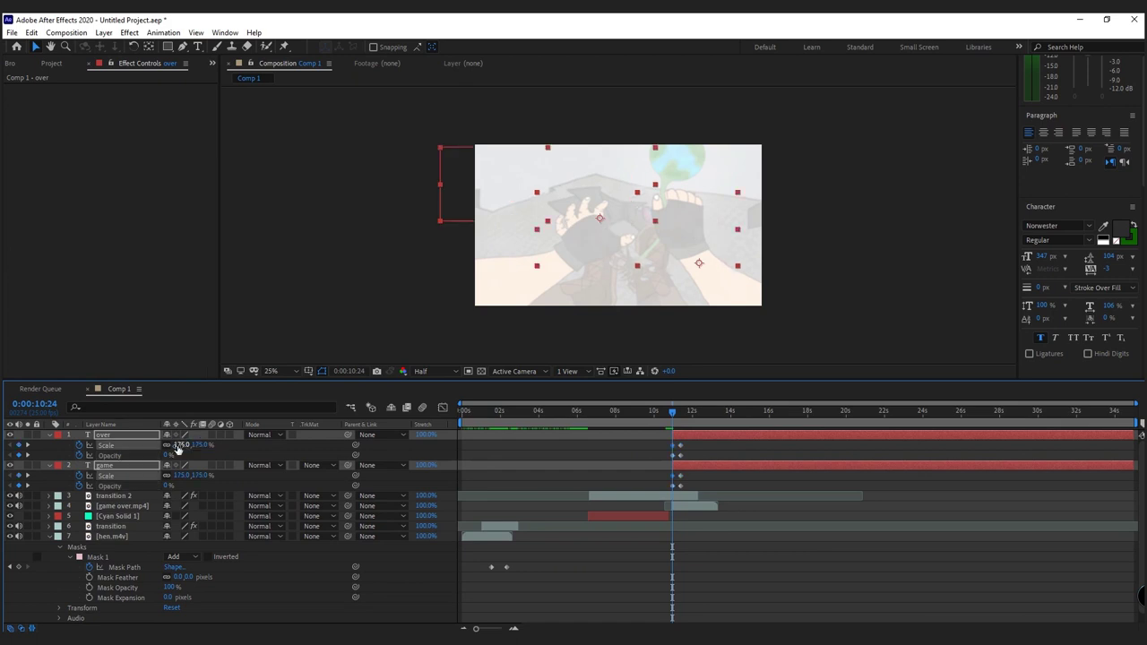
# - Offset the OVER layer's keyframes a few frames after GAME and preview the animation
pyautogui.moveTo(672, 413); pyautogui.dragTo(687, 413)
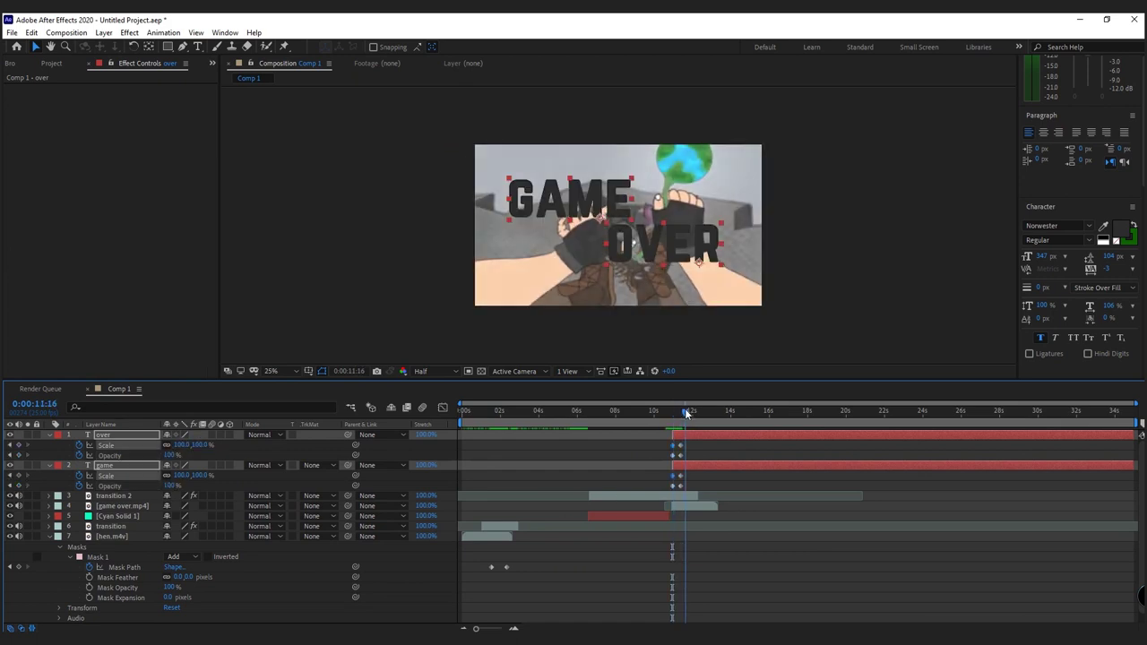
pyautogui.click(702, 438)
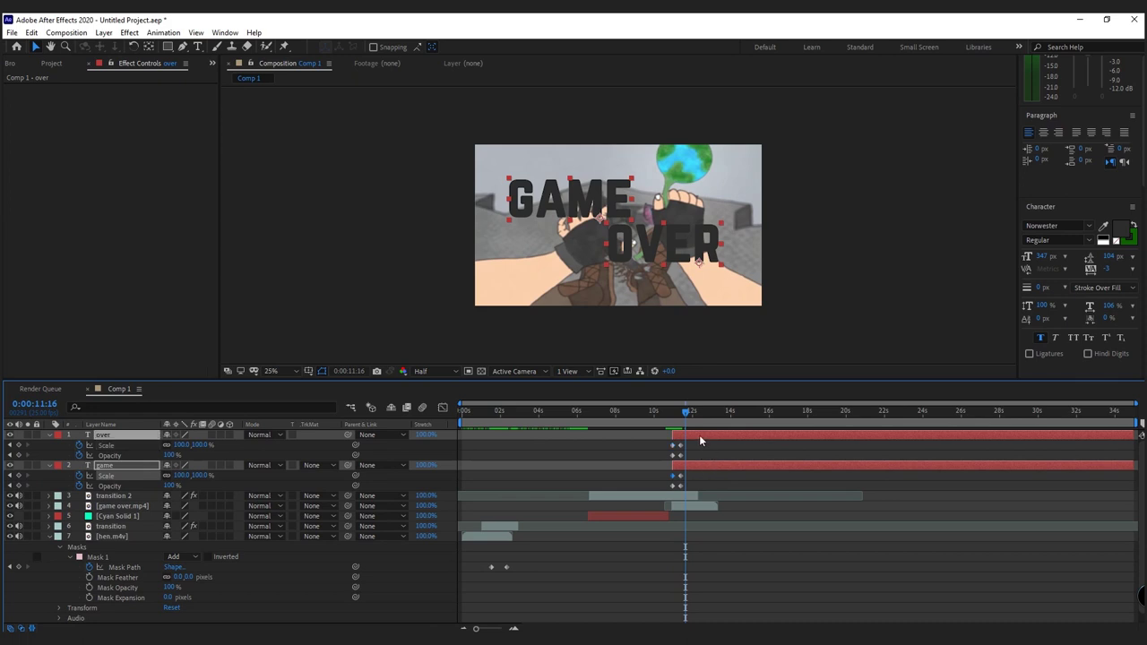
pyautogui.moveTo(704, 433); pyautogui.dragTo(715, 433)
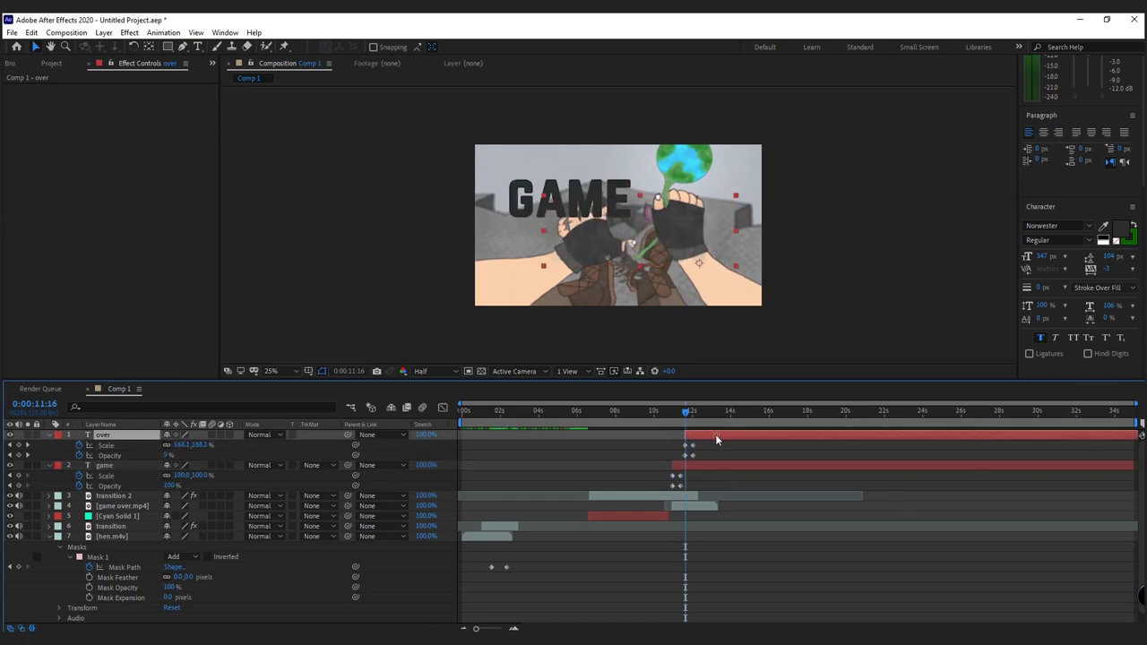
pyautogui.press('j')
pyautogui.press('space')
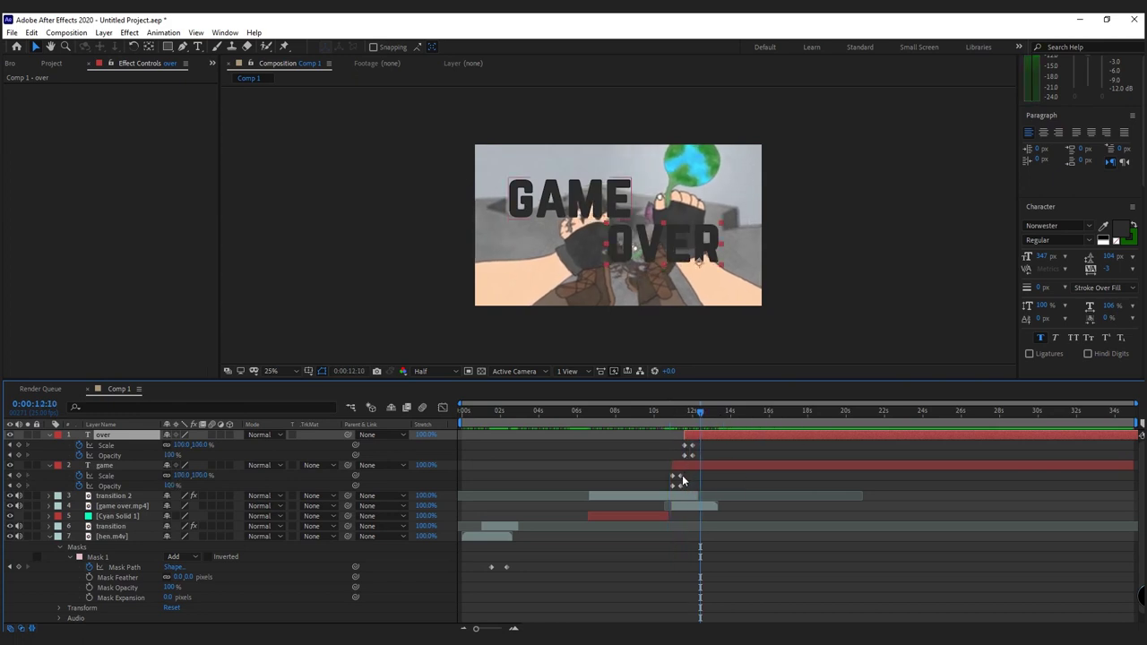
pyautogui.moveTo(664, 476); pyautogui.dragTo(676, 485)
# - Apply Easy Ease (F9) to GAME and OVER scale and opacity keyframes, then scrub back to preview
pyautogui.press('F9')
pyautogui.moveTo(676, 444); pyautogui.dragTo(687, 460)
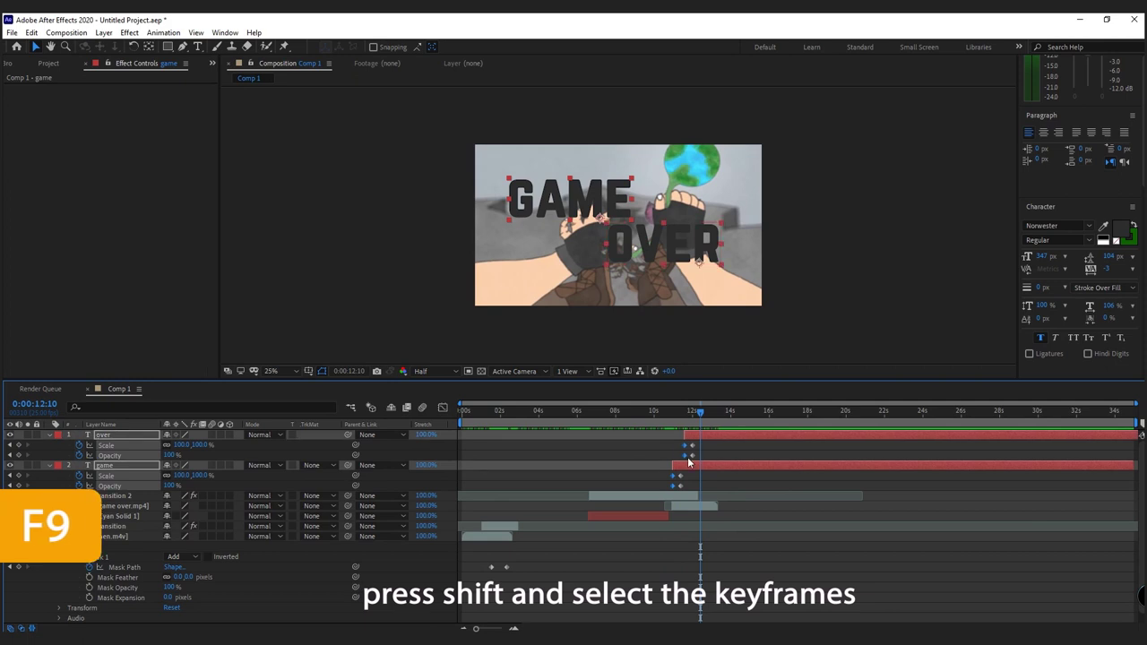
pyautogui.moveTo(701, 414); pyautogui.dragTo(584, 420)
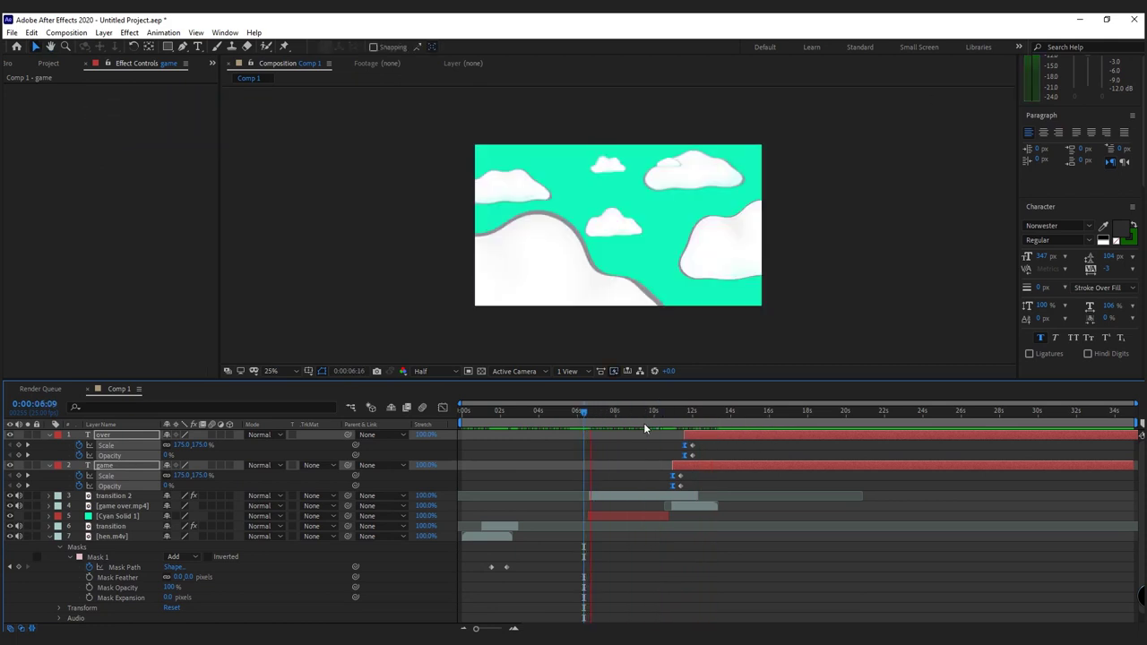